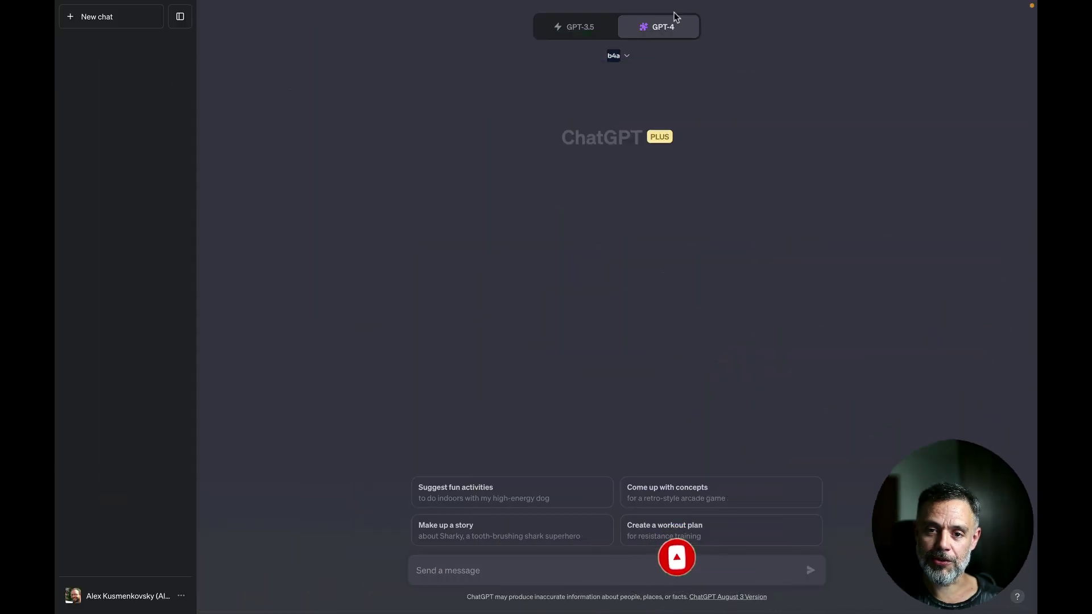
left_click(627, 59)
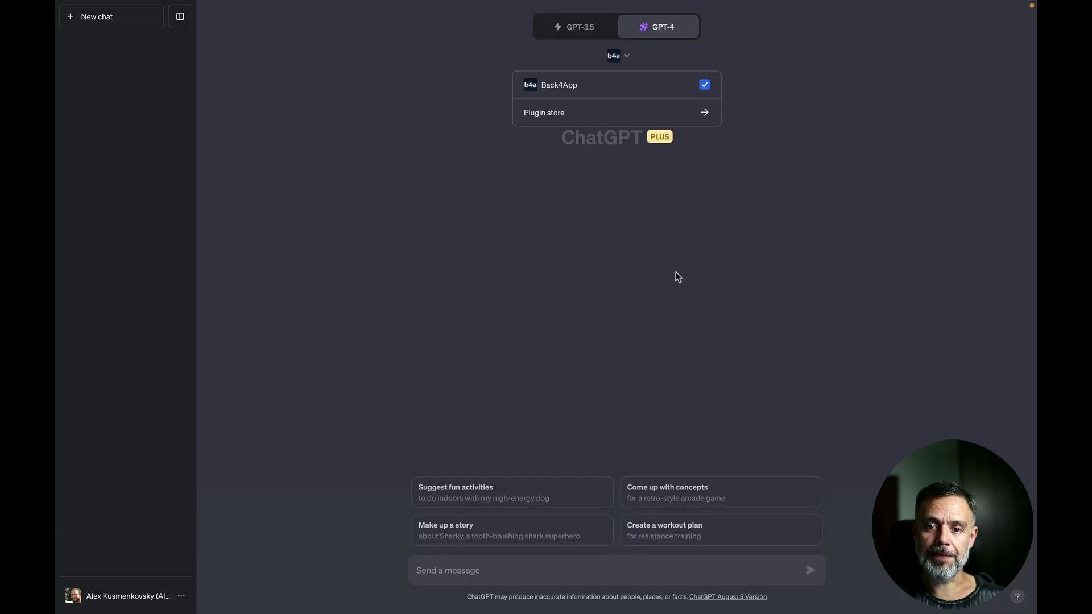
- Close the plugin dropdown, leaving the empty GPT-4 chat with Back4App enabled
left_click(678, 276)
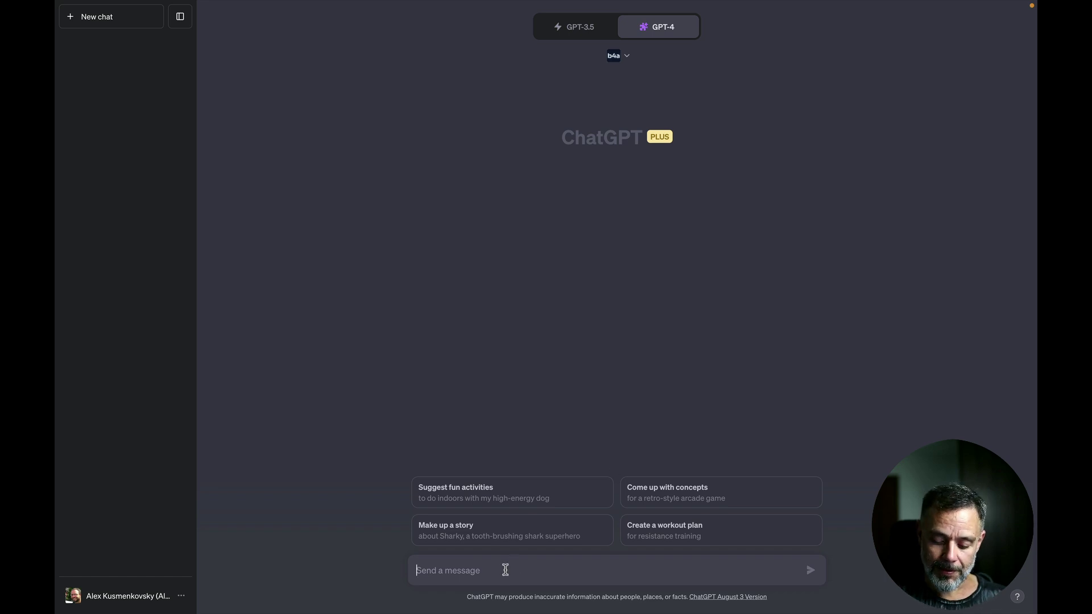
- Send a prompt asking Back4App to create a MyMenu restaurant-menu app with starters, main dishes, drinks and desserts
type("Please cre")
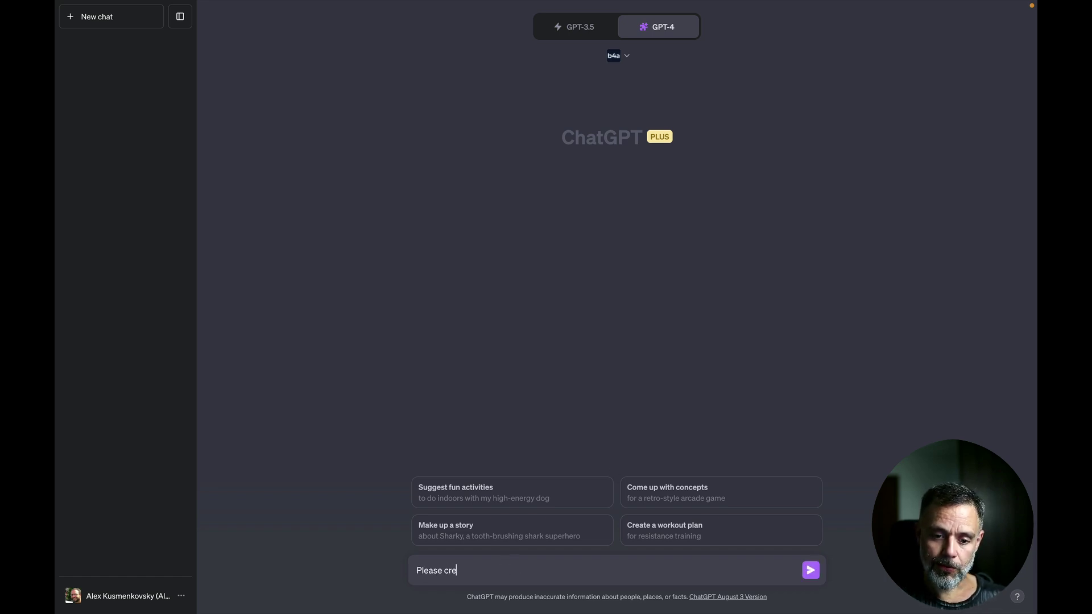
type("ate a new App in ")
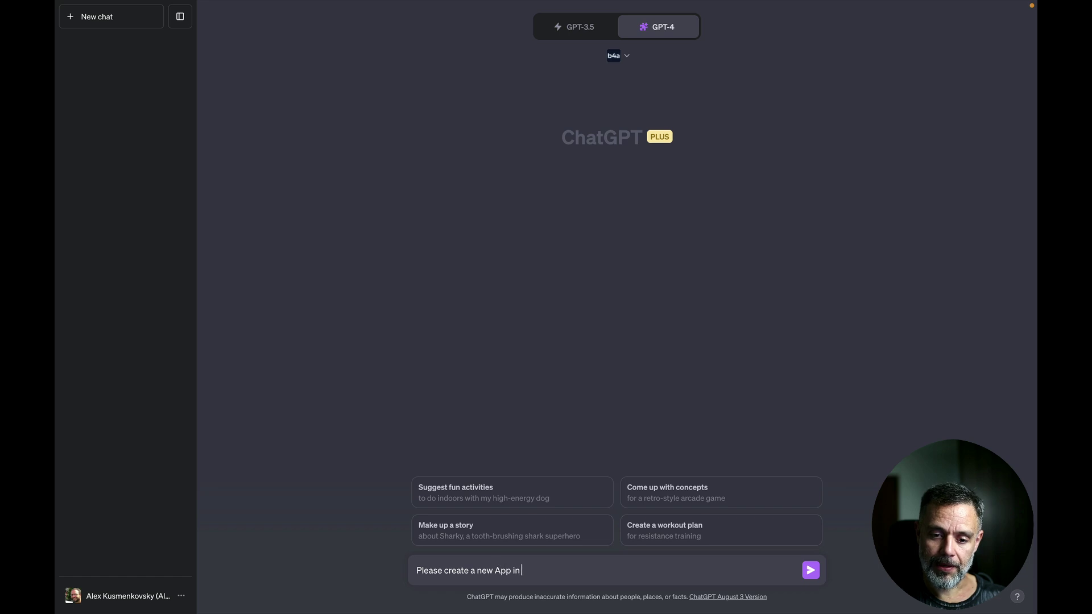
type("Backeapp")
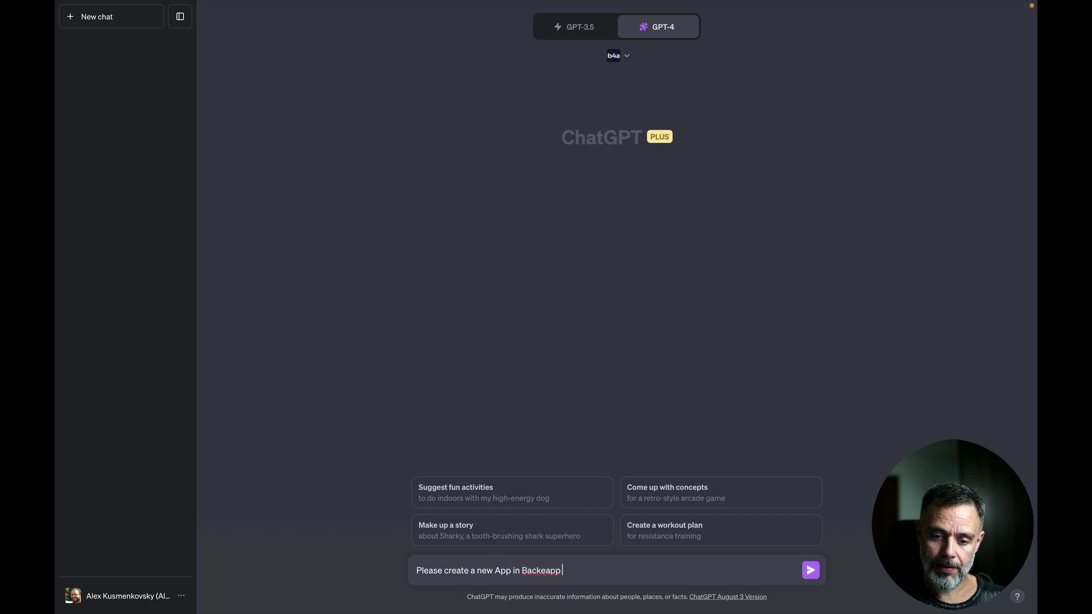
type(" ca")
key("BackSpace")
key("BackSpace")
key("BackSpace")
key("BackSpace")
key("BackSpace")
key("BackSpace")
key("BackSpace")
type("4")
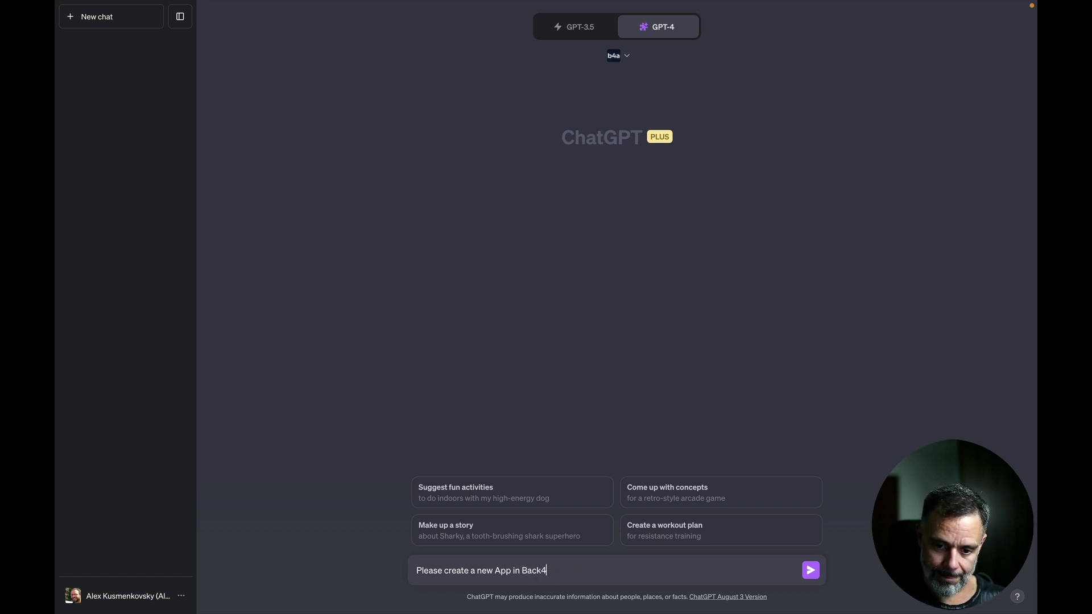
type("all called My")
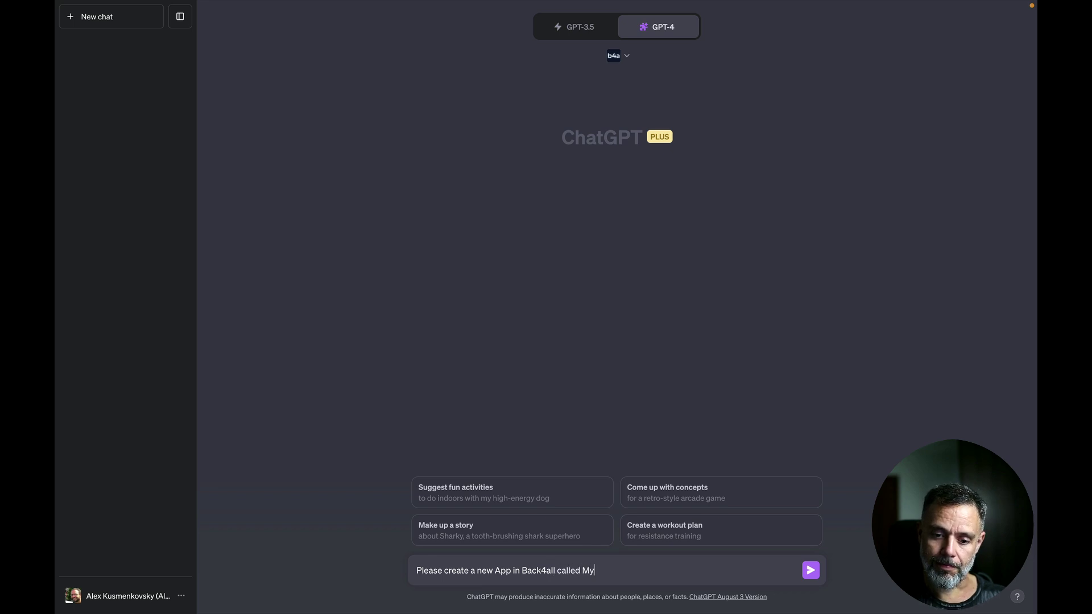
type("Menu. This")
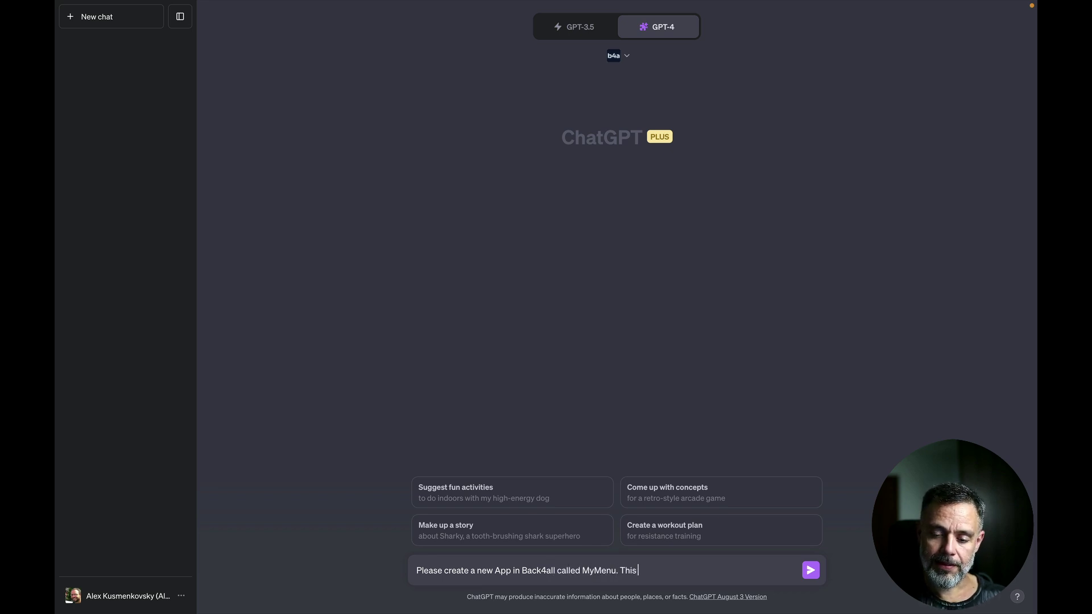
type(" App shou")
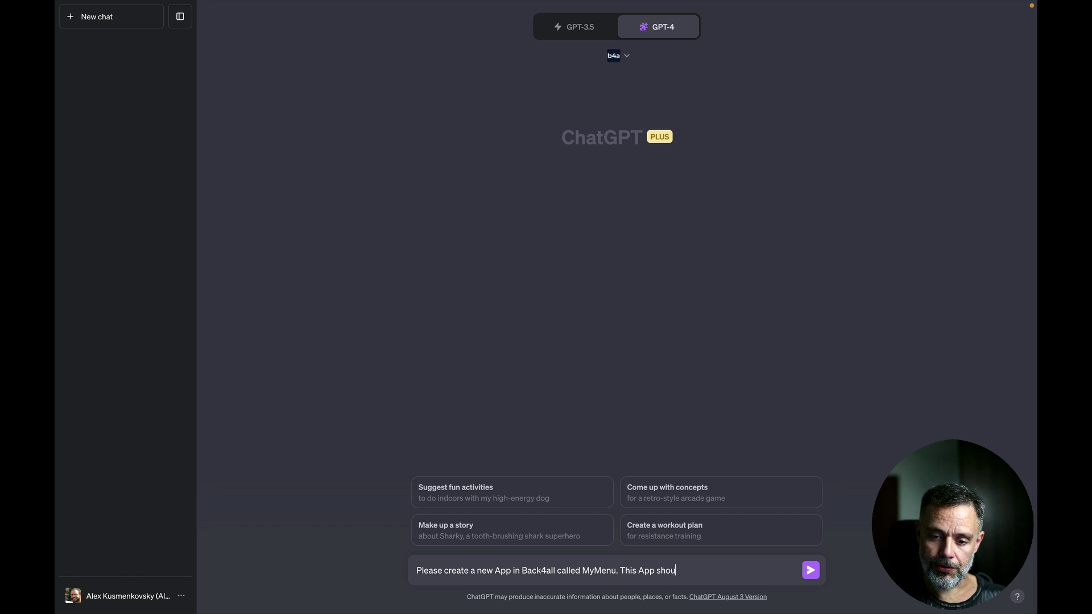
type("ld reflect ")
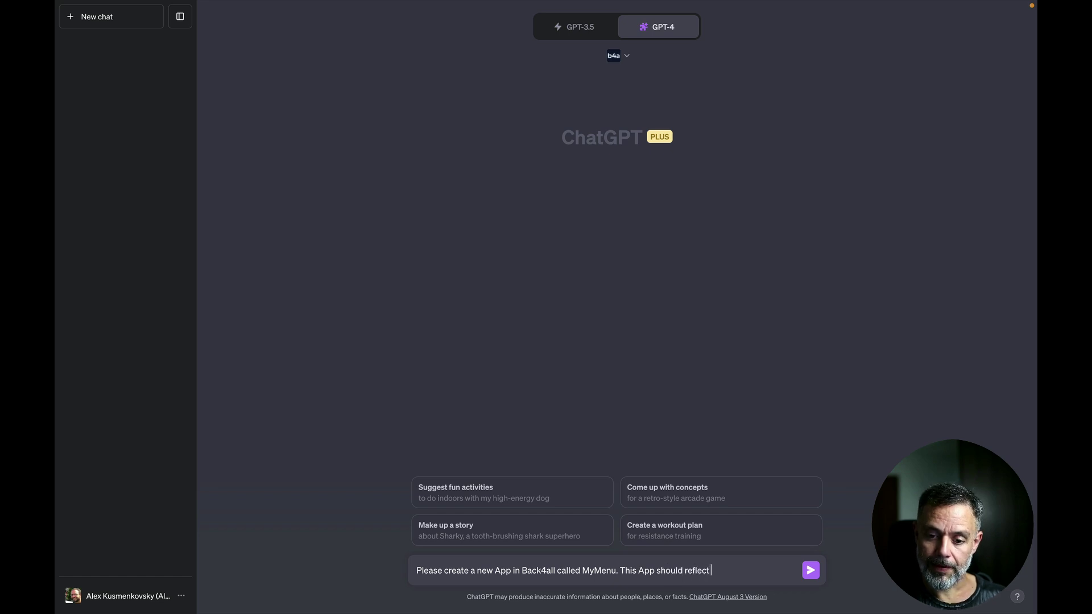
type("a Menu ")
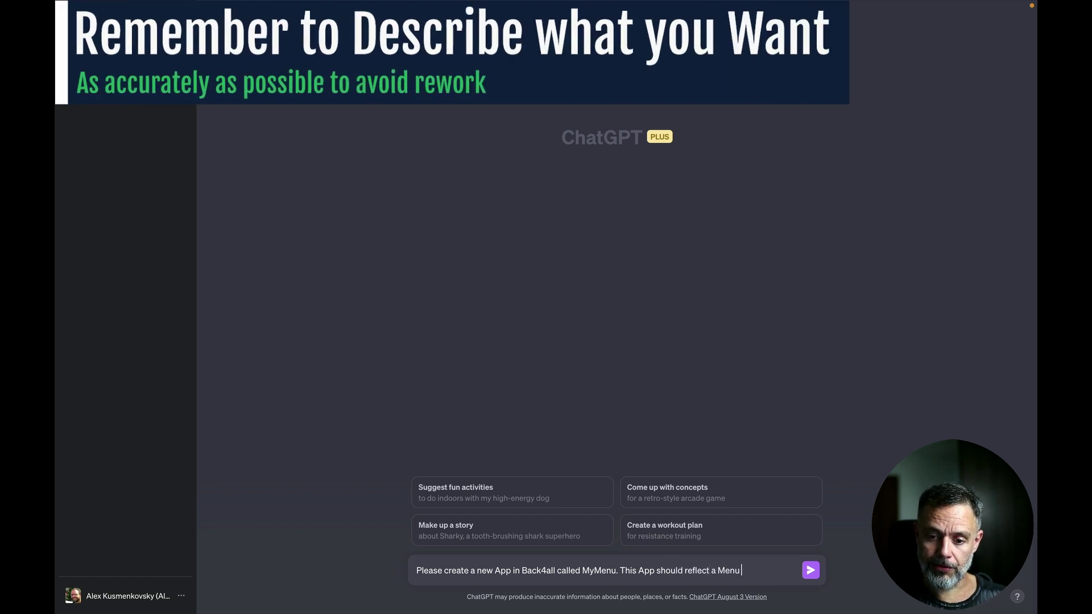
type("for")
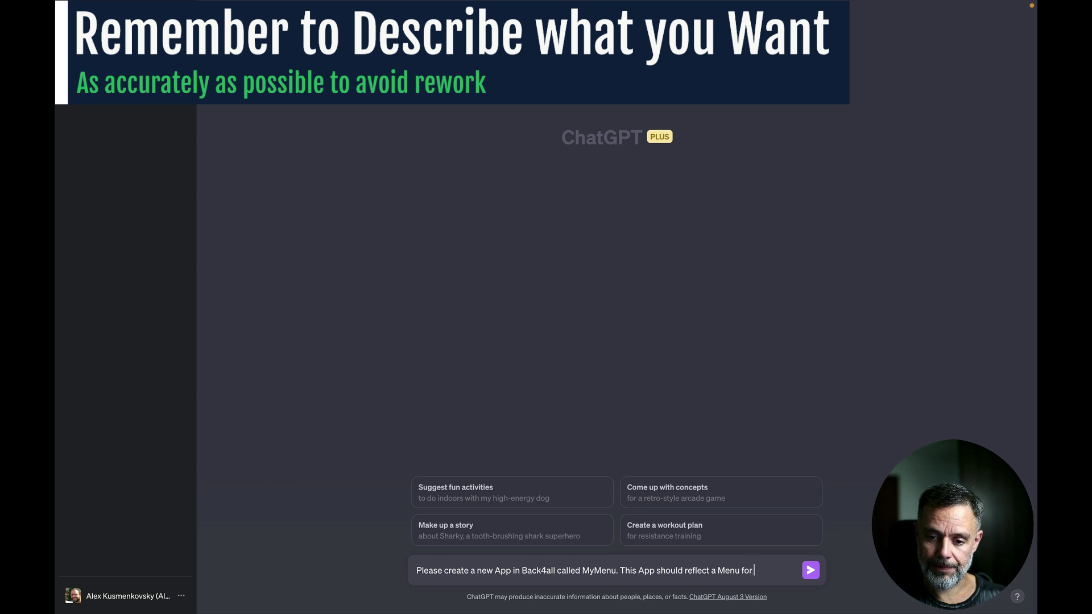
type(" a restauratn")
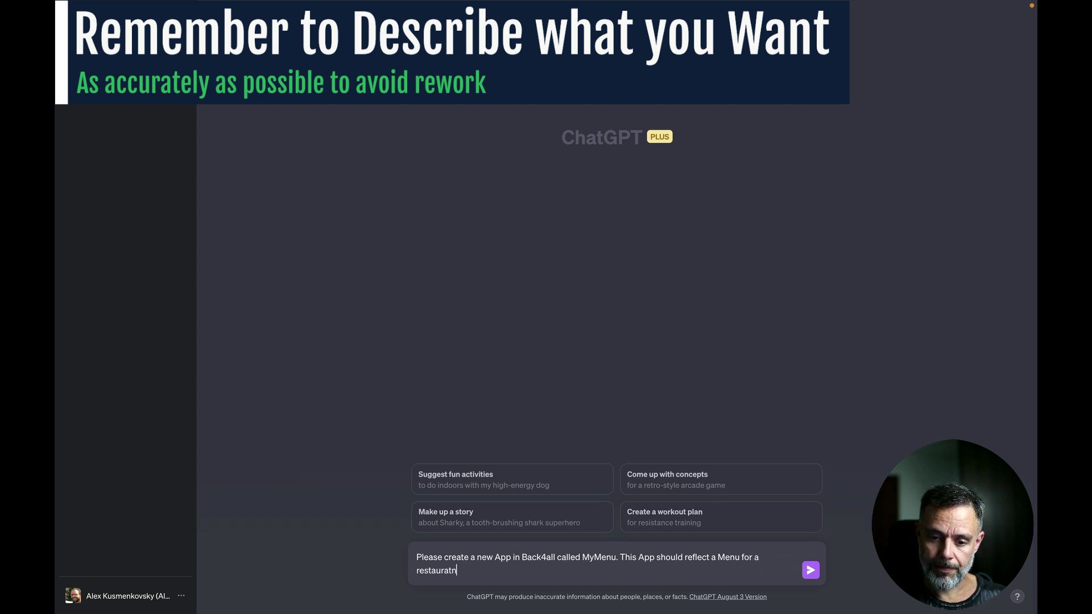
key("BackSpace")
key("BackSpace")
type("nt. This me")
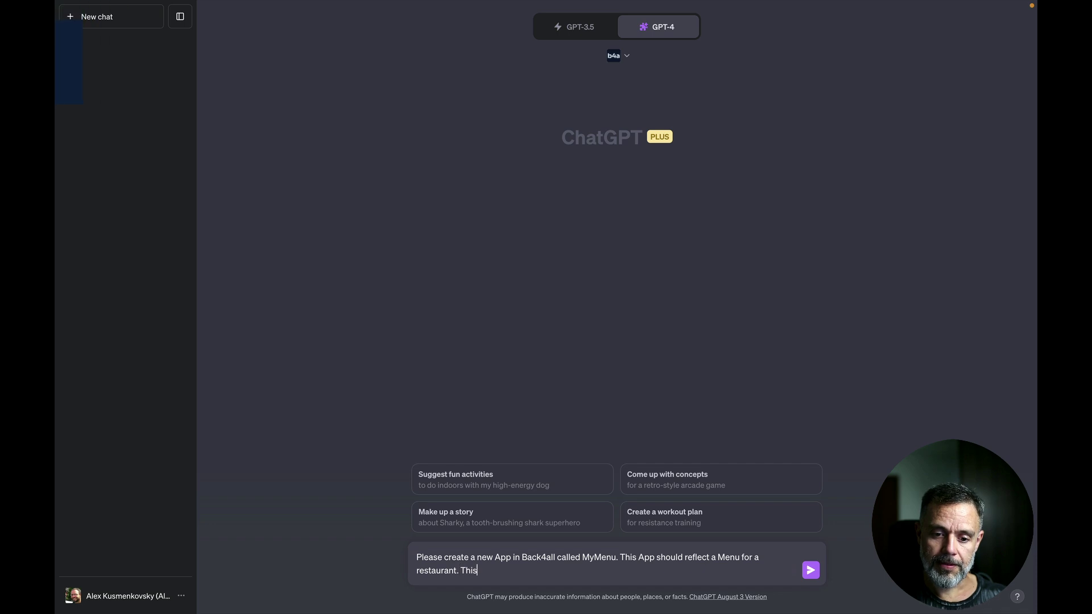
key("BackSpace")
key("BackSpace")
type("Menu shou")
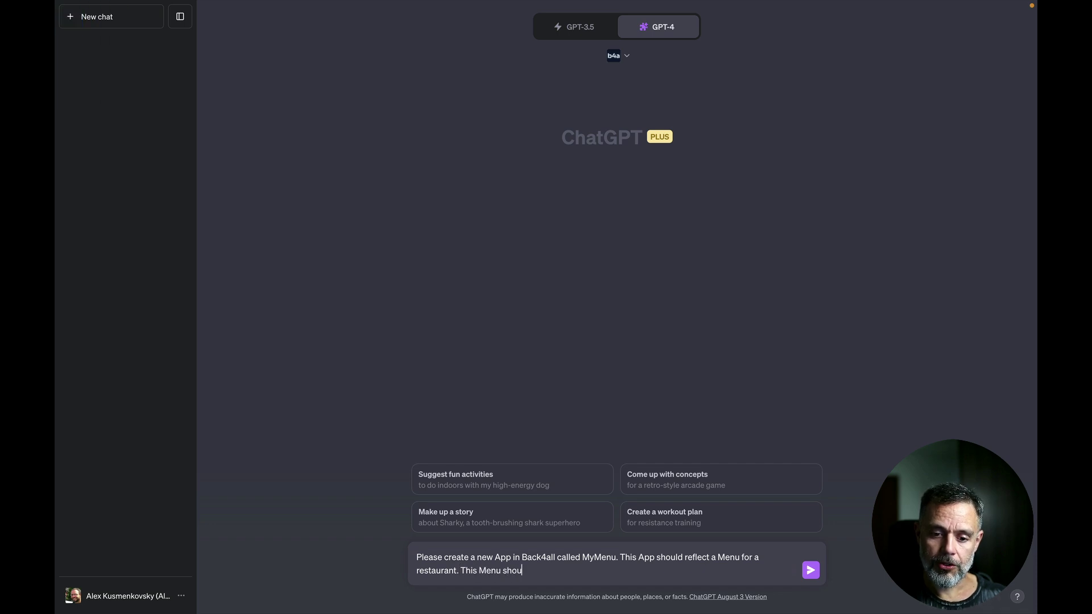
type("ld be div")
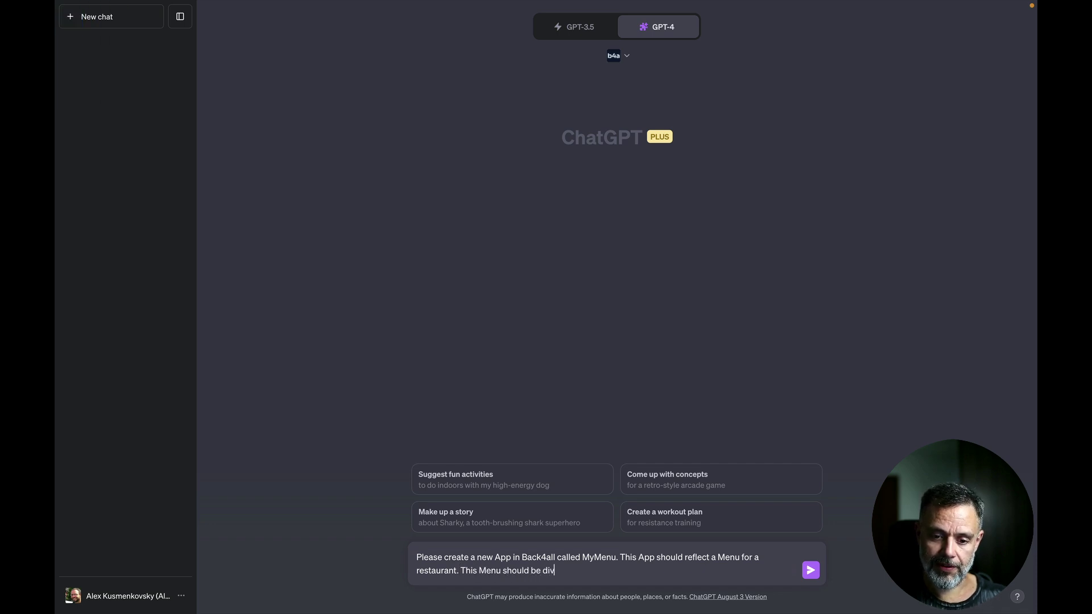
type("ideb i")
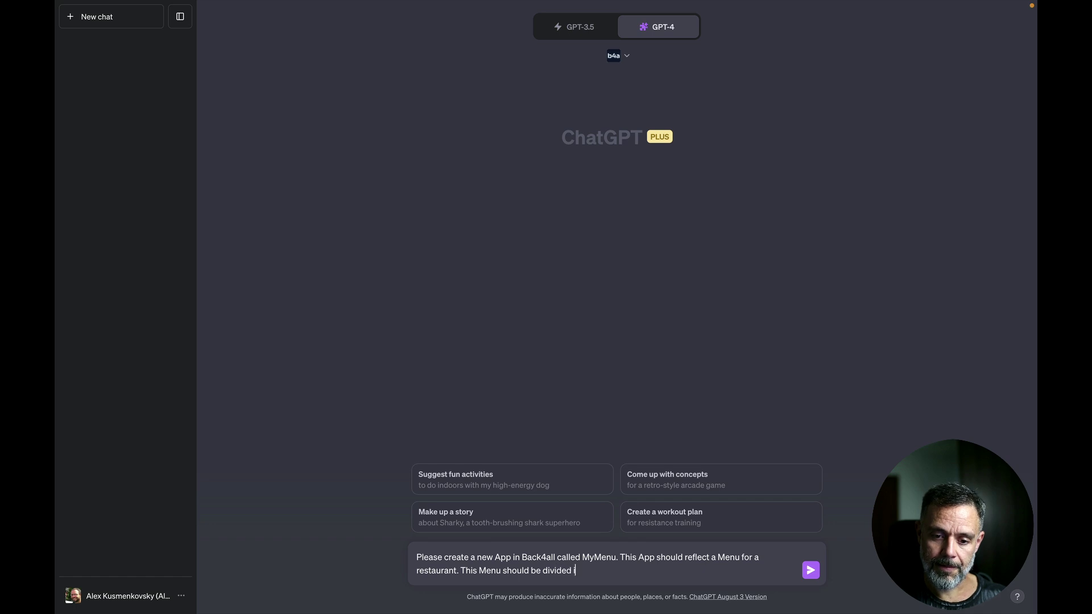
type("n sections such as")
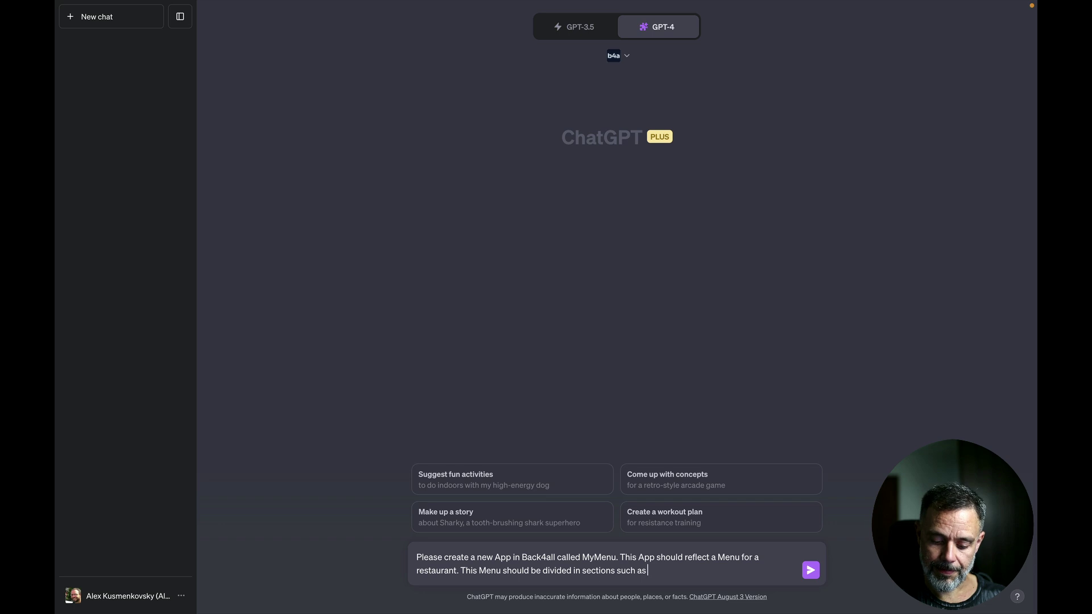
type(" starters, ")
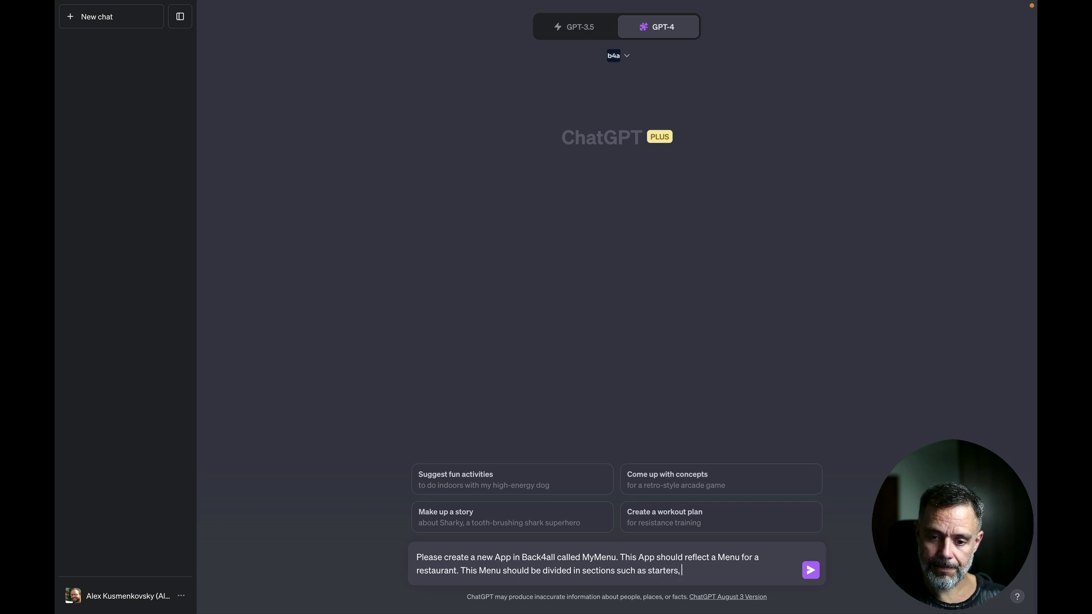
type("main dishes")
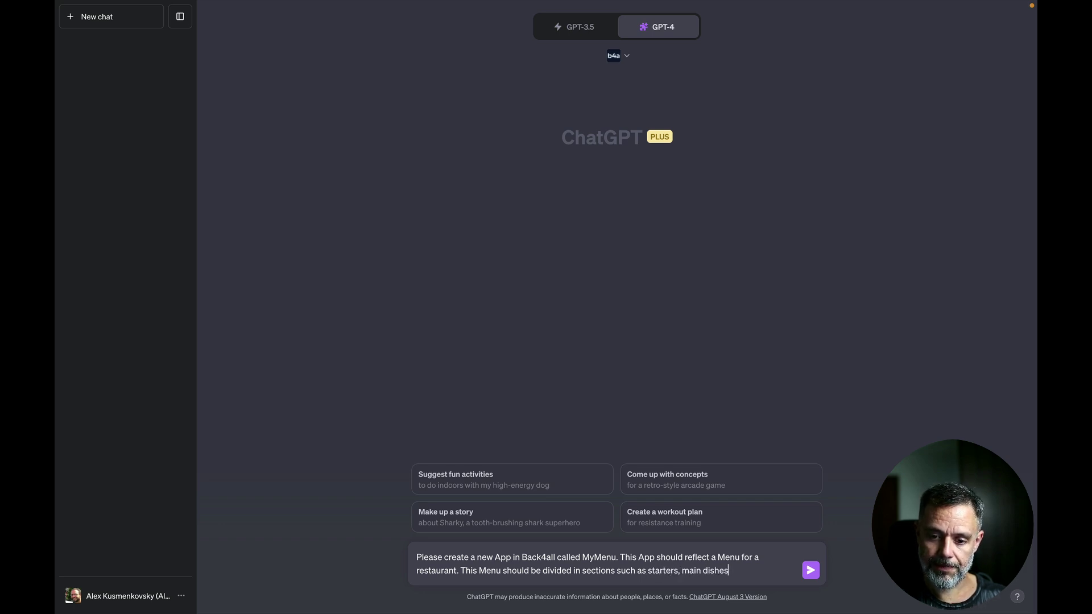
type(", ")
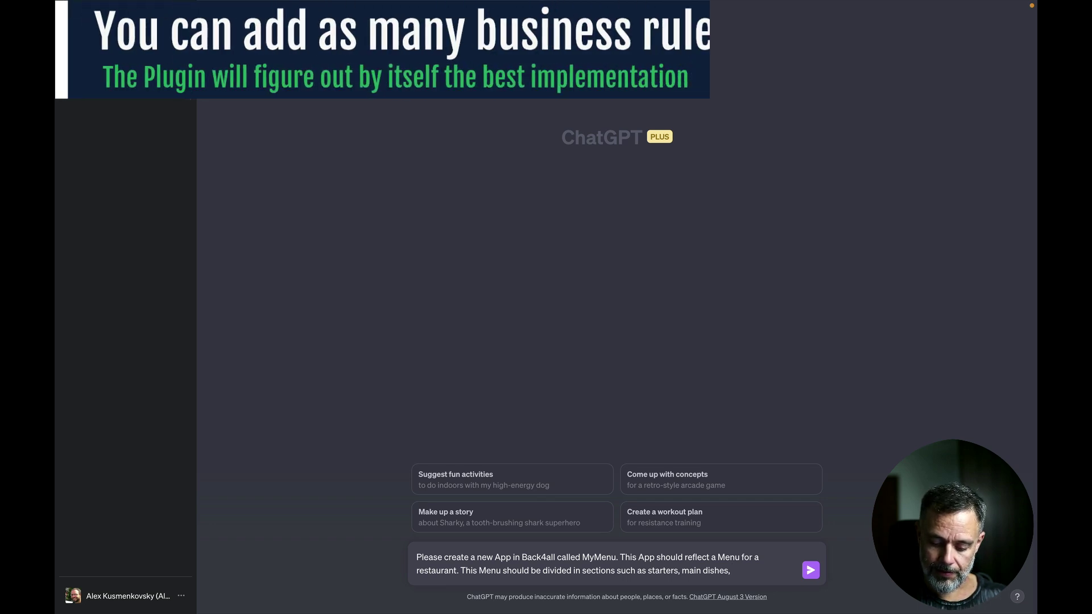
type("drink")
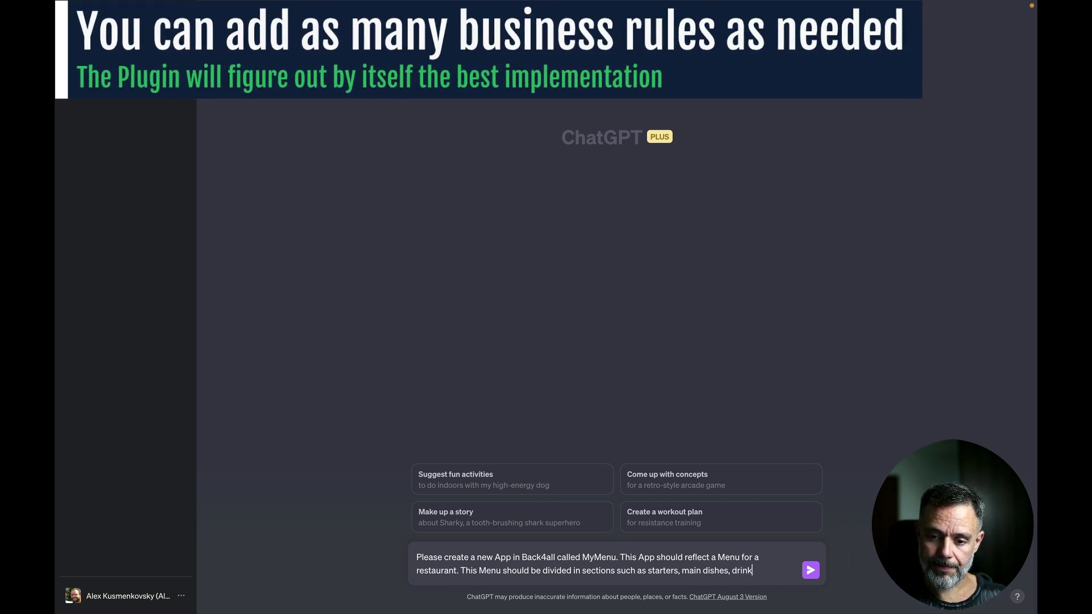
type("s and")
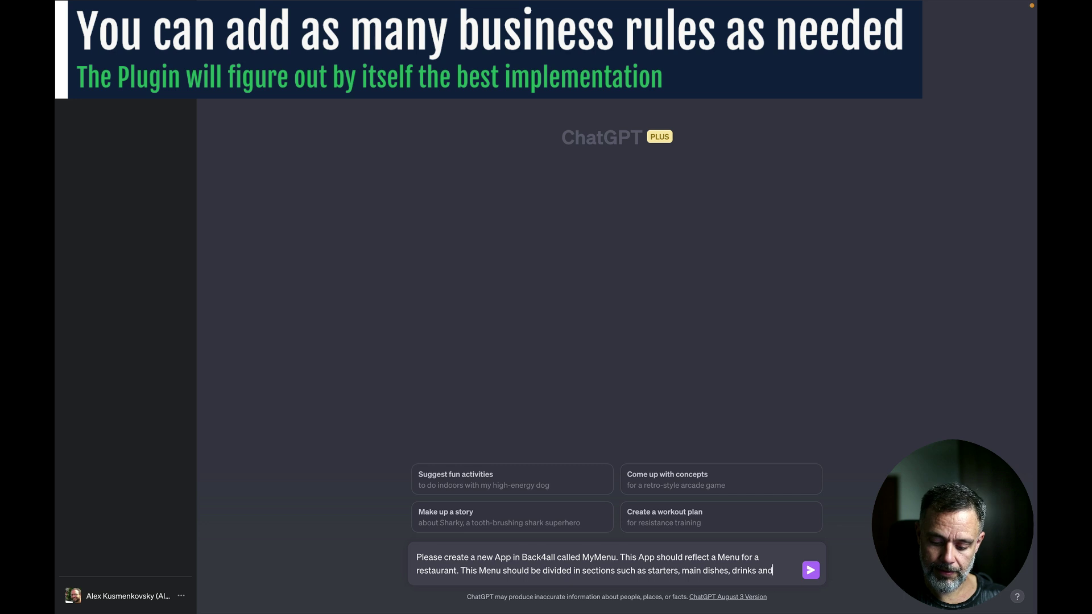
type(" desserts")
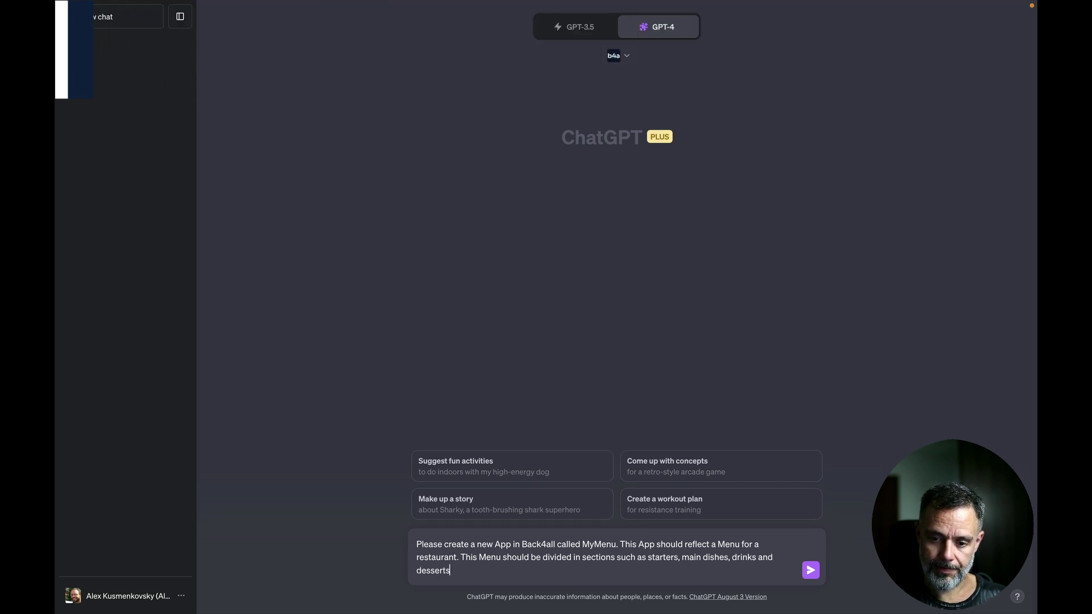
type(". At th")
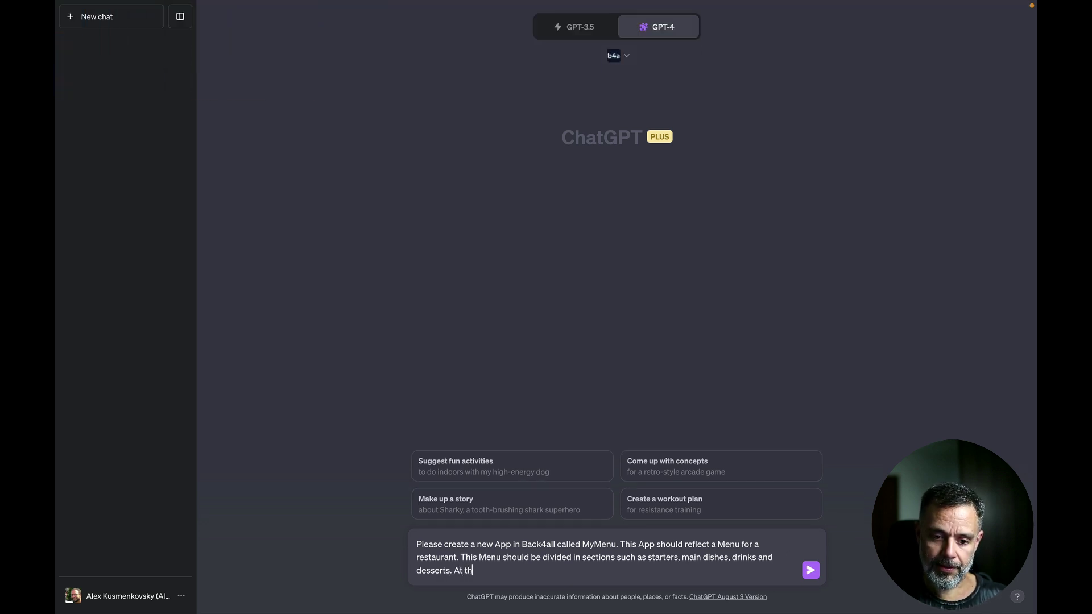
type("e very end")
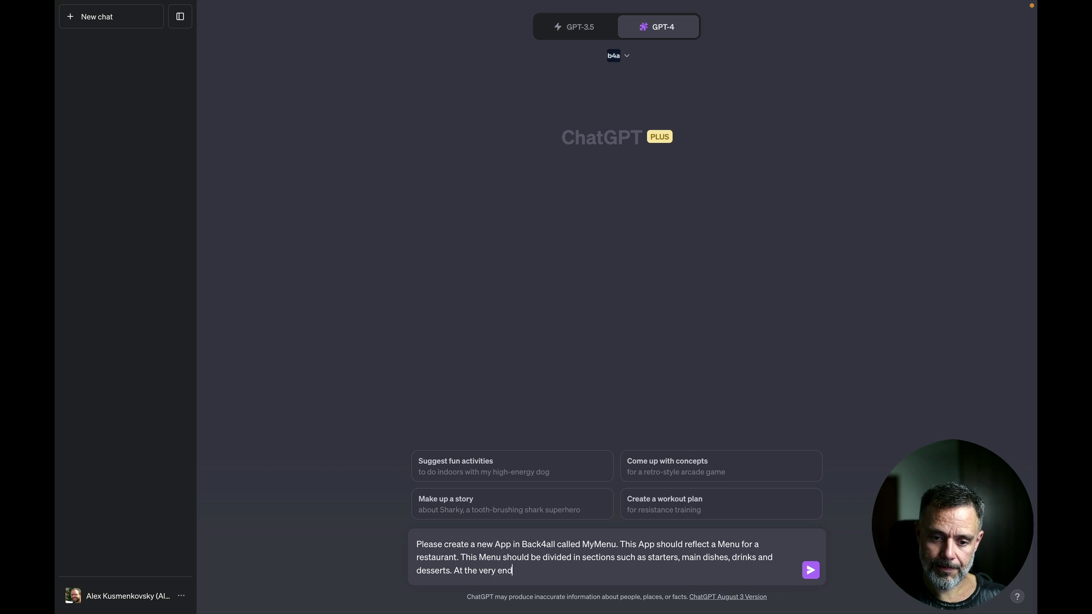
type(" add 5")
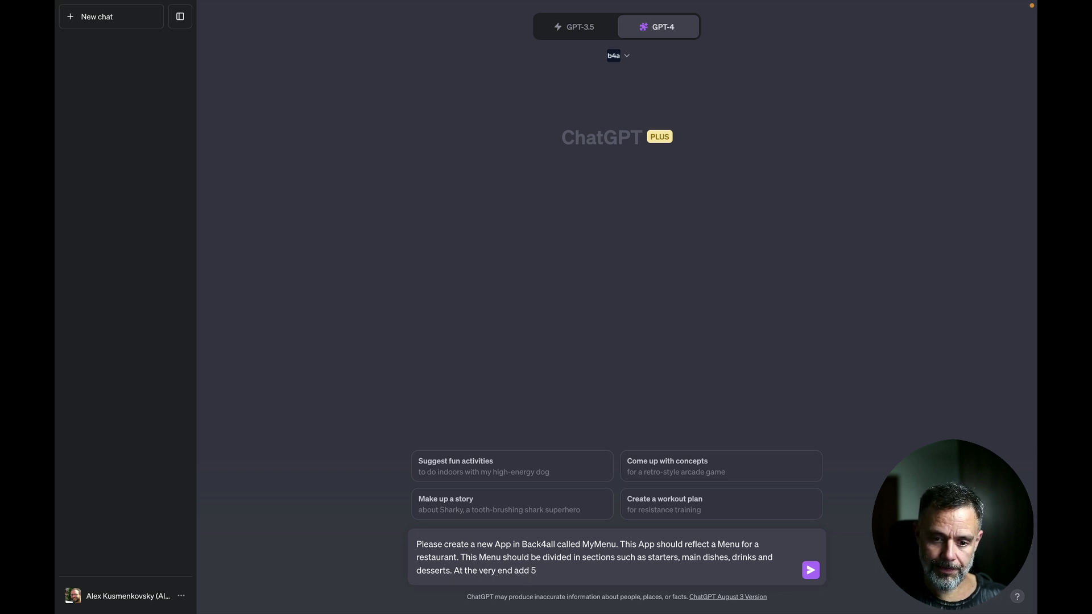
type(" example it")
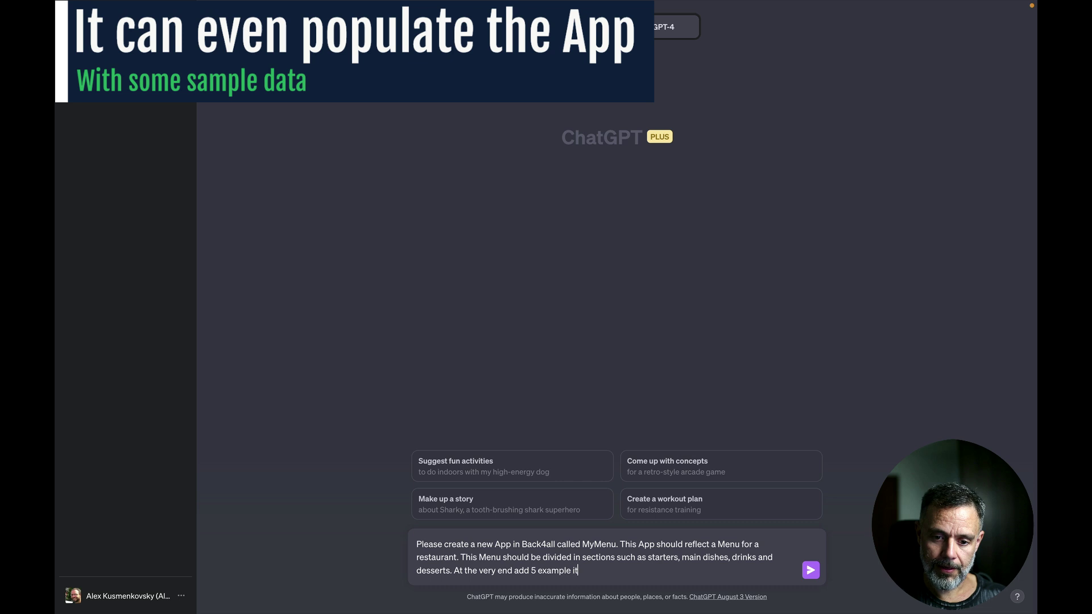
type("ems ")
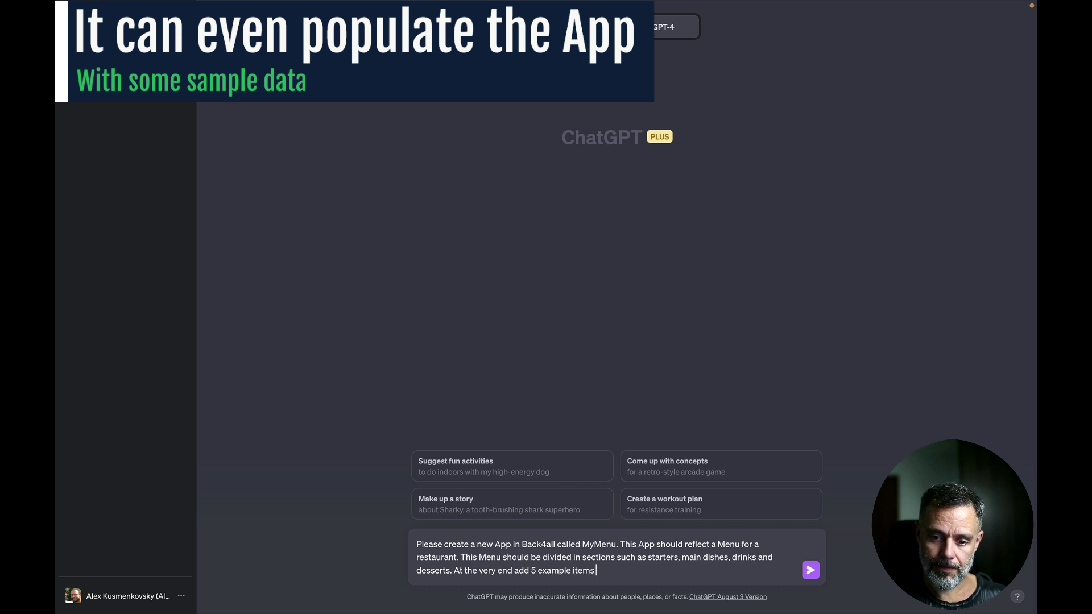
type("with prices")
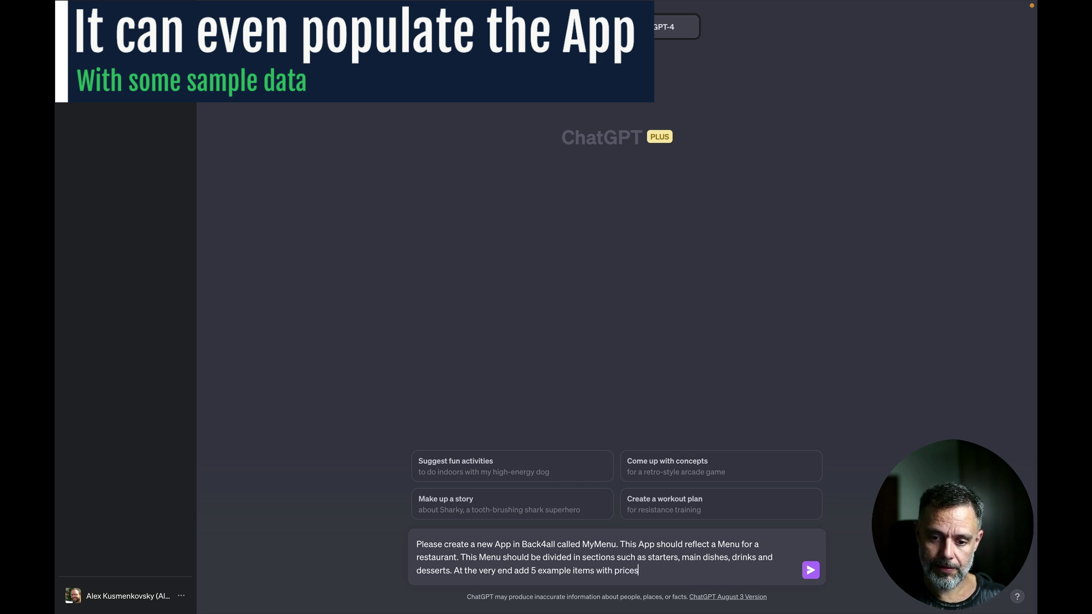
type(" to each section.")
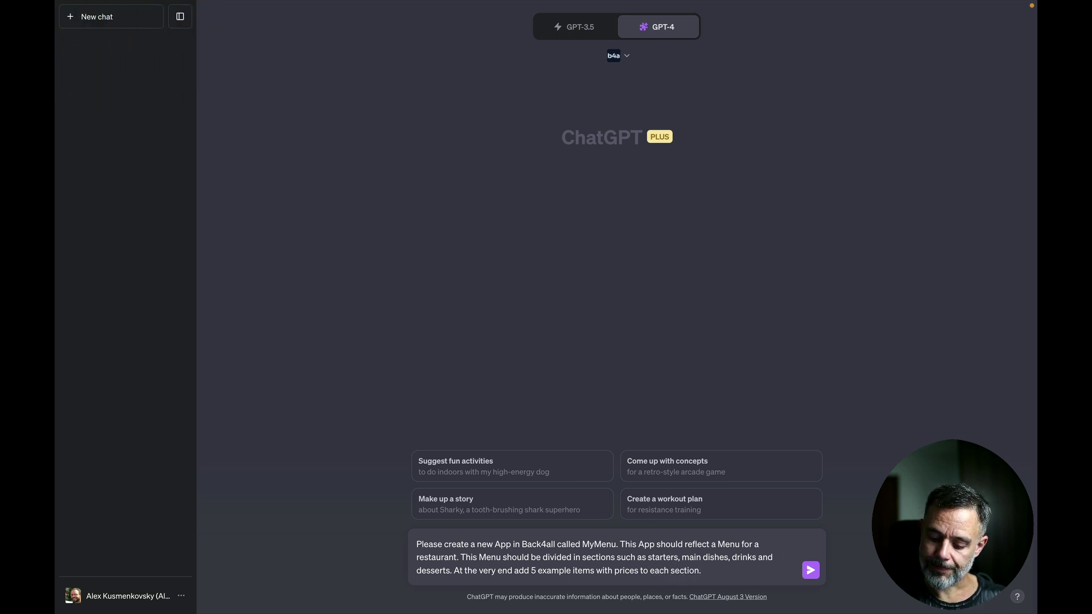
key("Return")
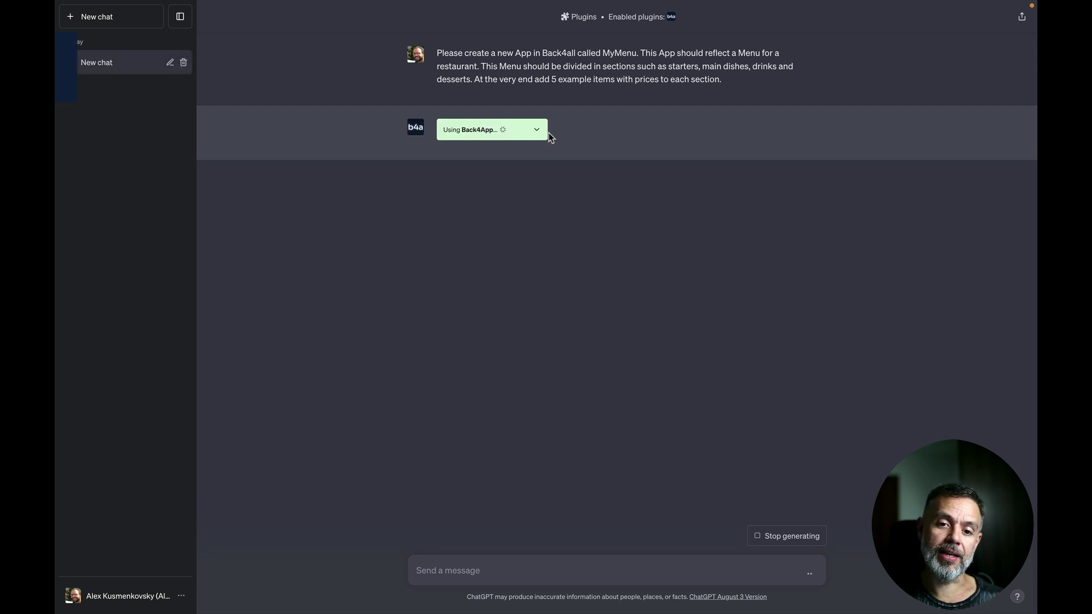
- Expand the 'Using Back4App' box to show the plugin's MyMenu request details
left_click(537, 131)
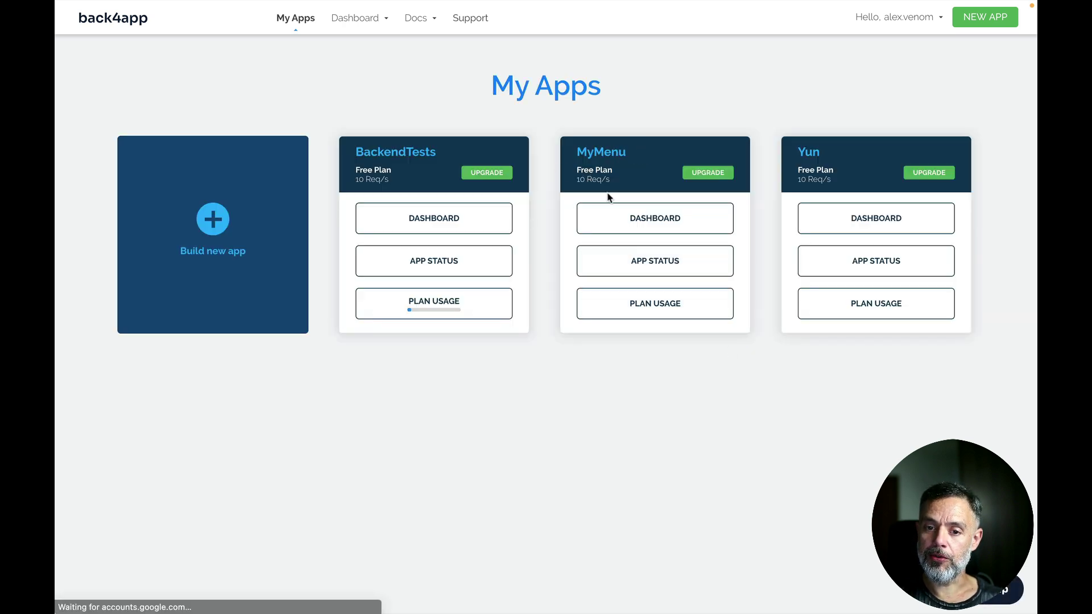
- Open the MyMenu app dashboard and browse the Starters and MainDishes records
left_click(645, 222)
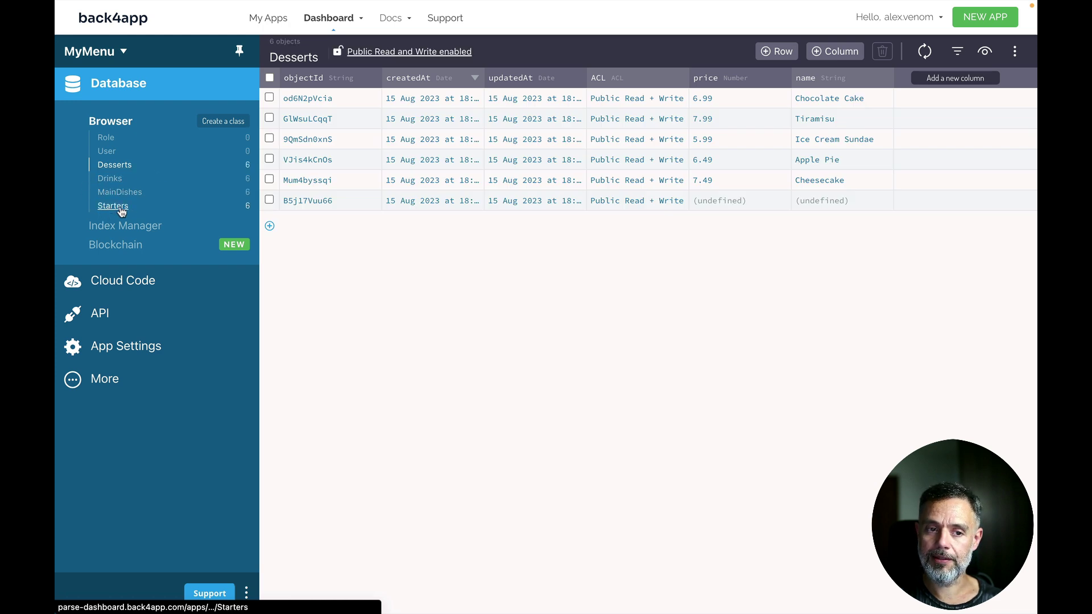
left_click(121, 211)
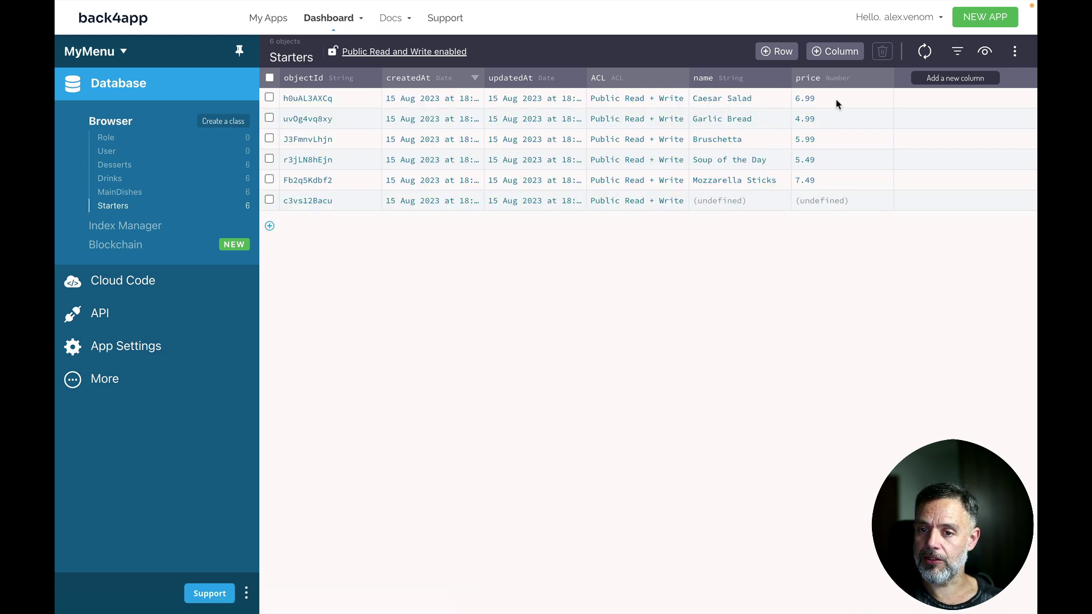
left_click(121, 192)
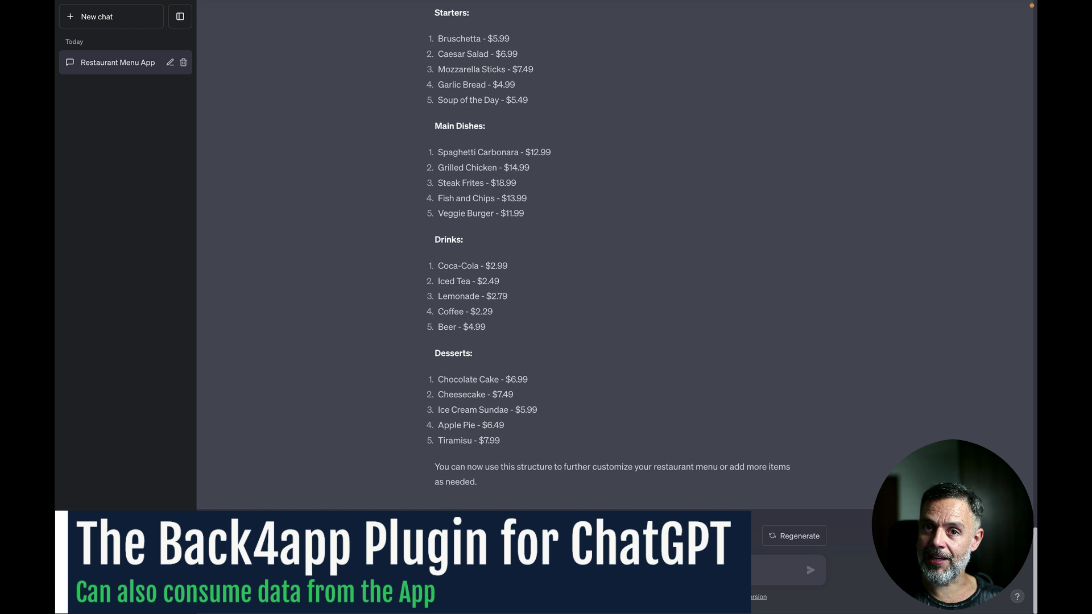
- Ask ChatGPT for a starter, main dish, dessert and drink combination priced as low as possible
left_click(456, 566)
type("Please ")
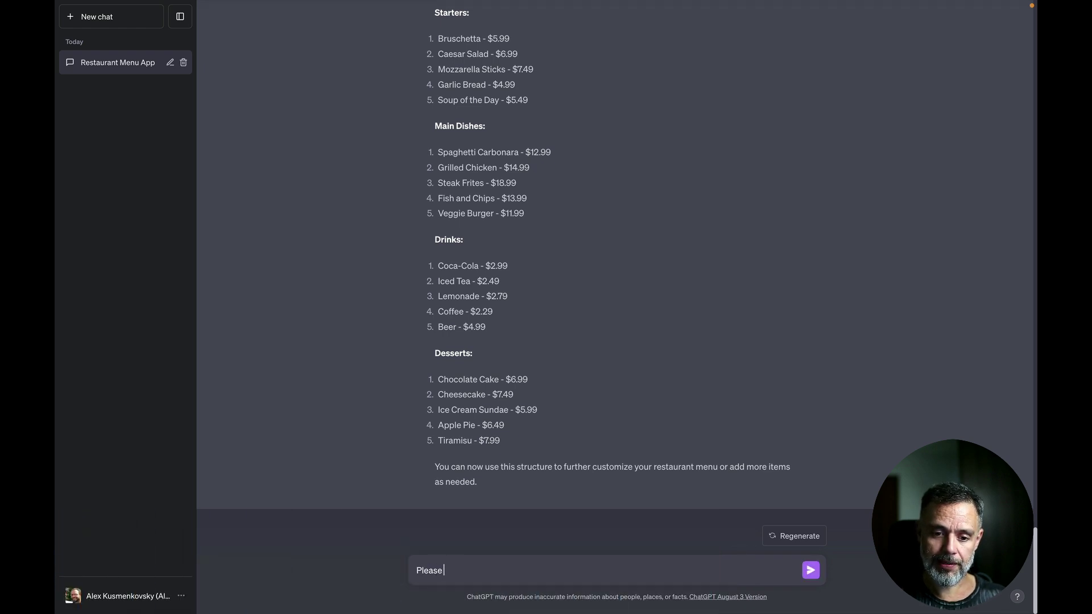
type("genetat")
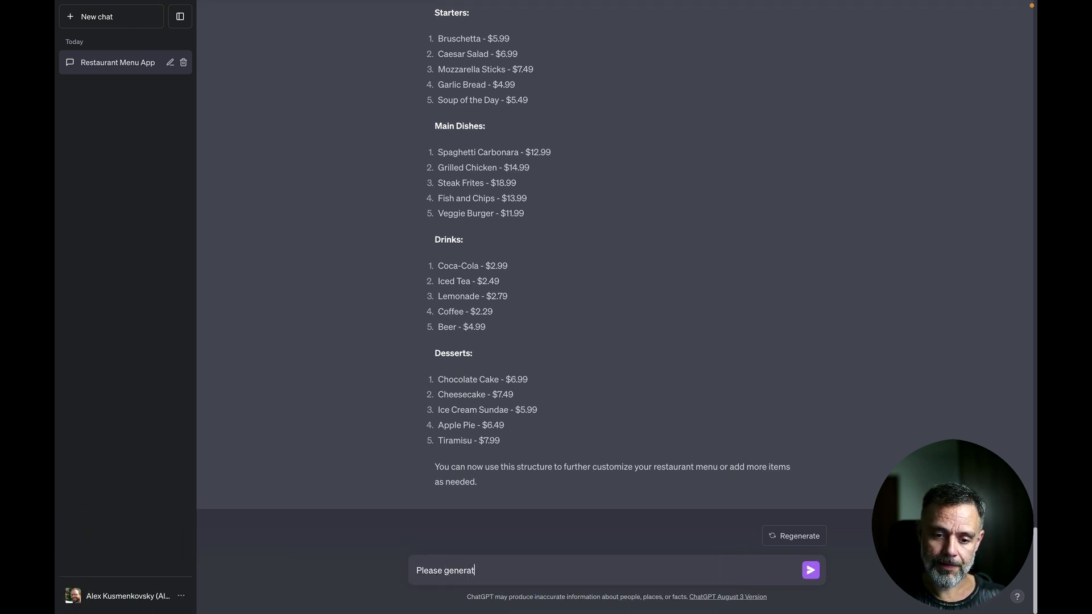
type("e a list from th")
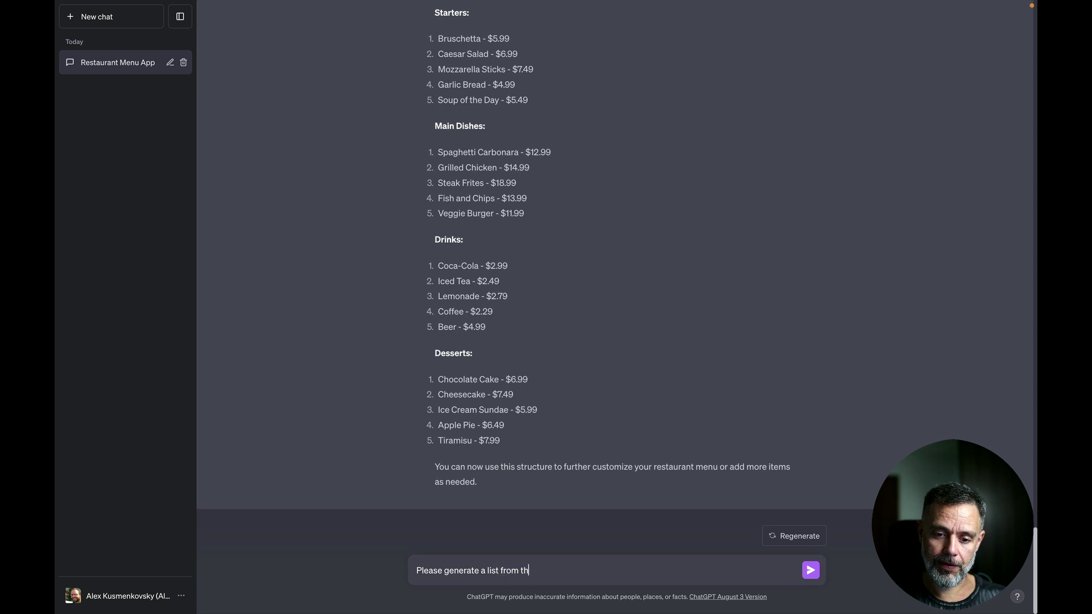
type("is Menu")
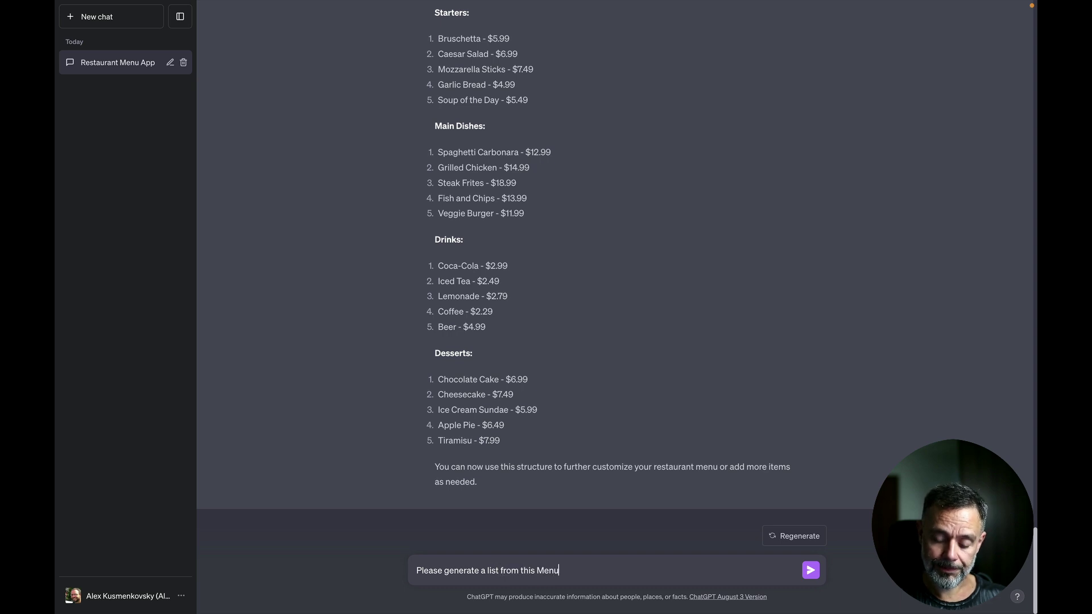
type(" having")
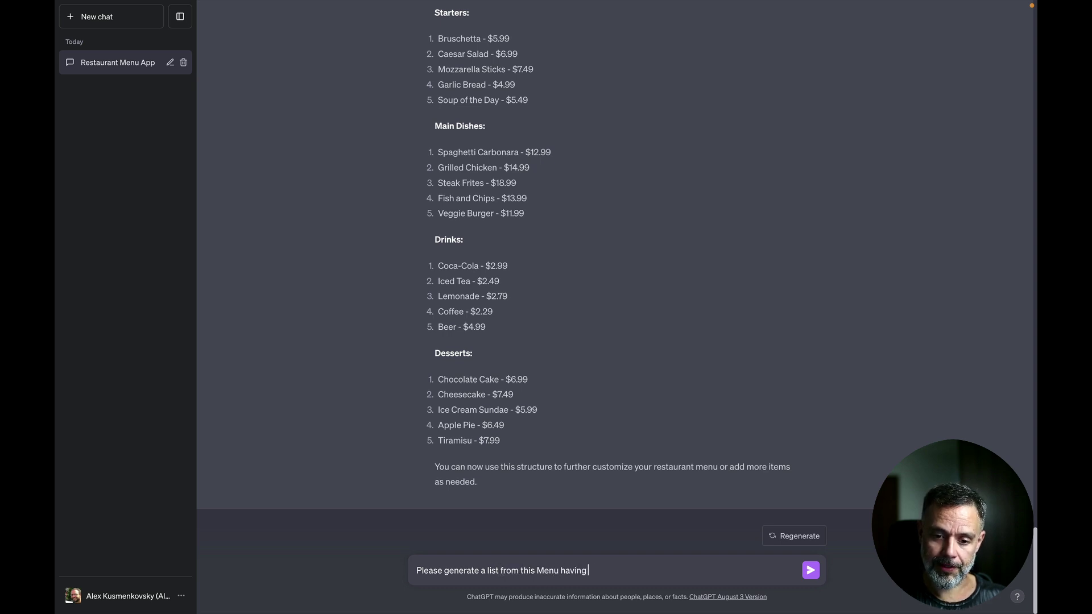
type(" a starter, a")
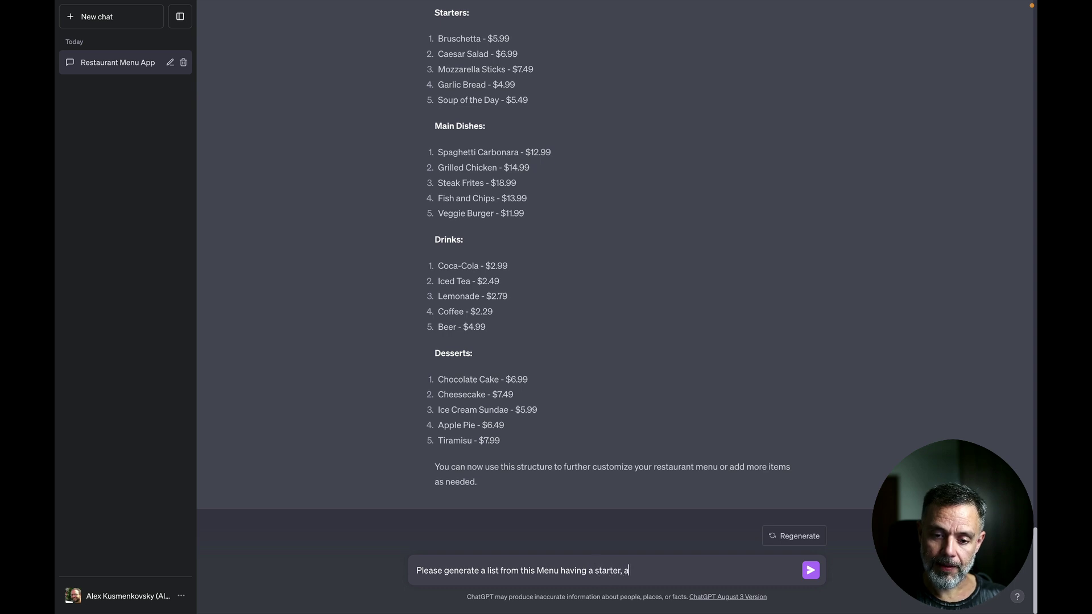
type(" main")
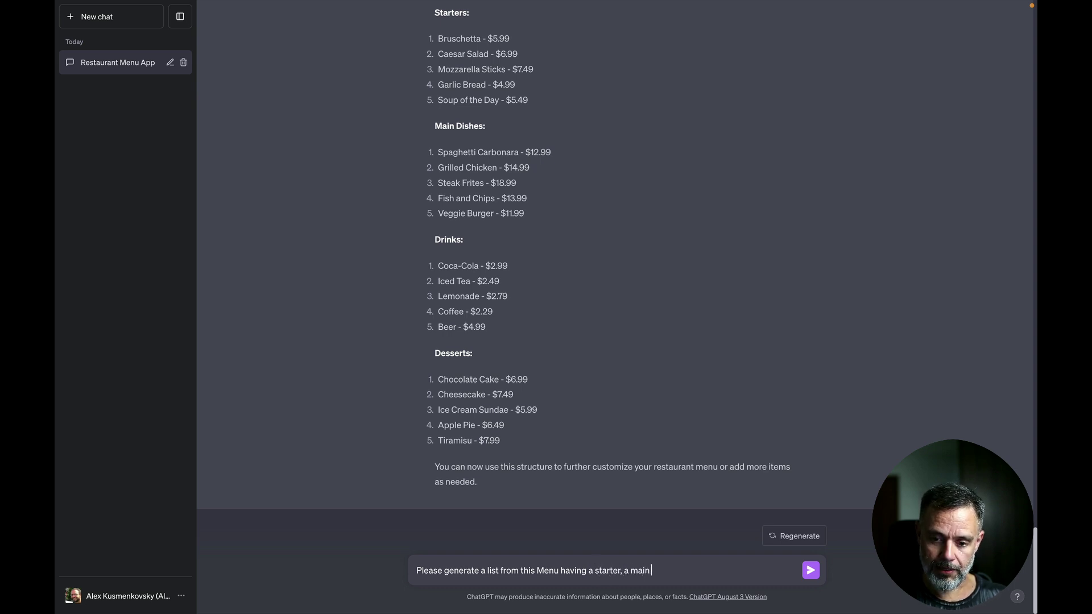
type(" dish,")
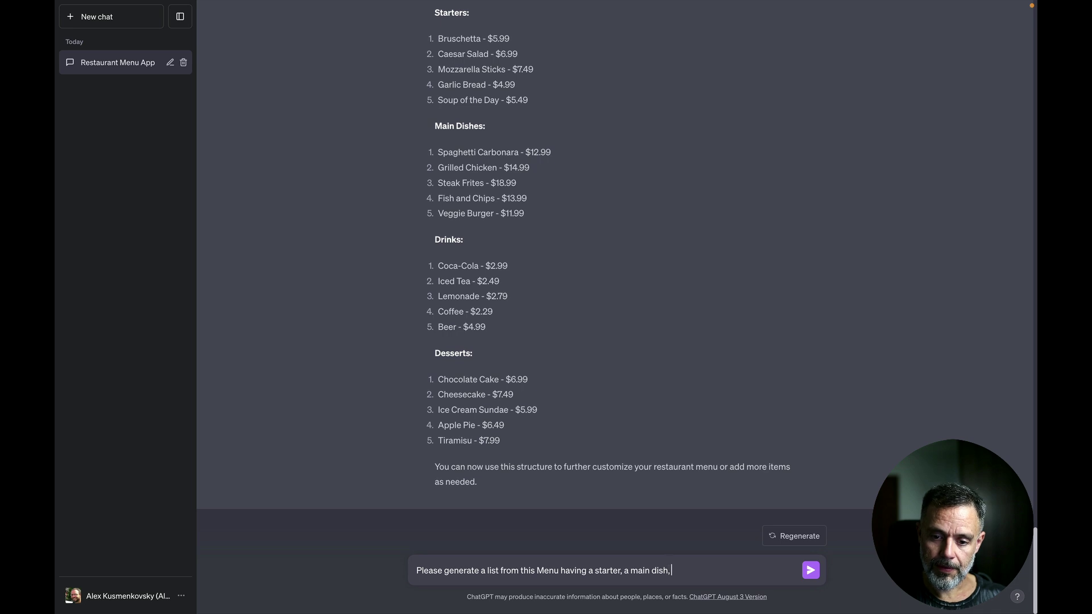
type(" a dessert")
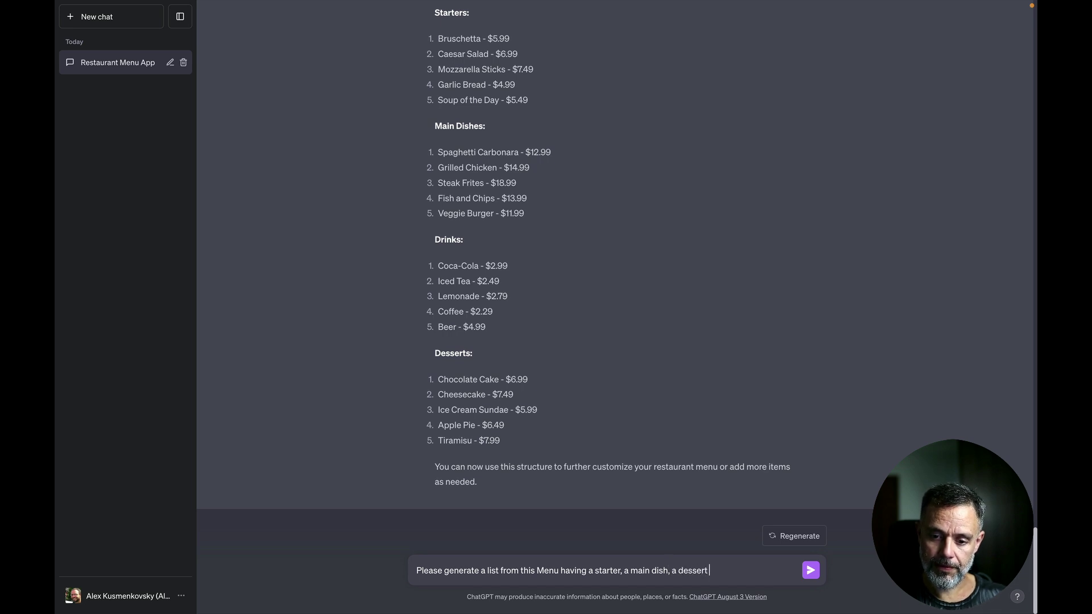
type(" and a dring")
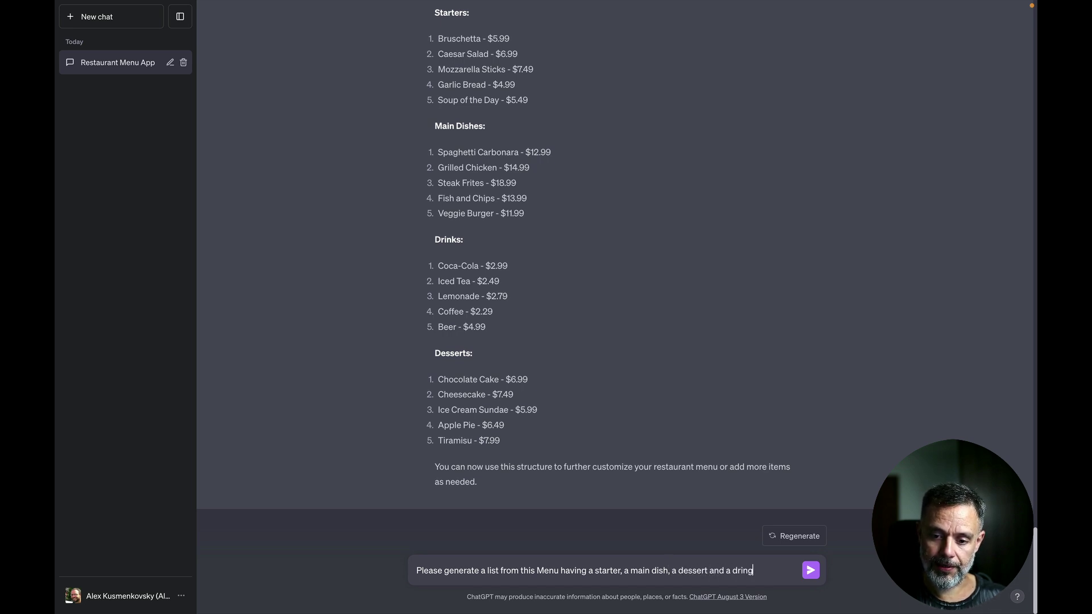
key("BackSpace")
type("k in")
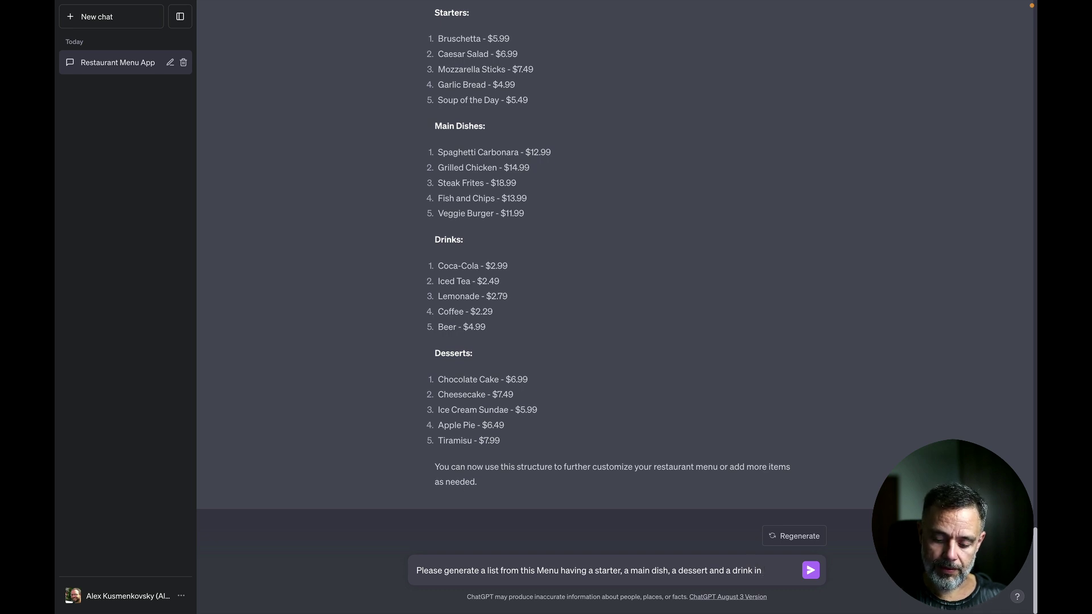
type(" a way that ")
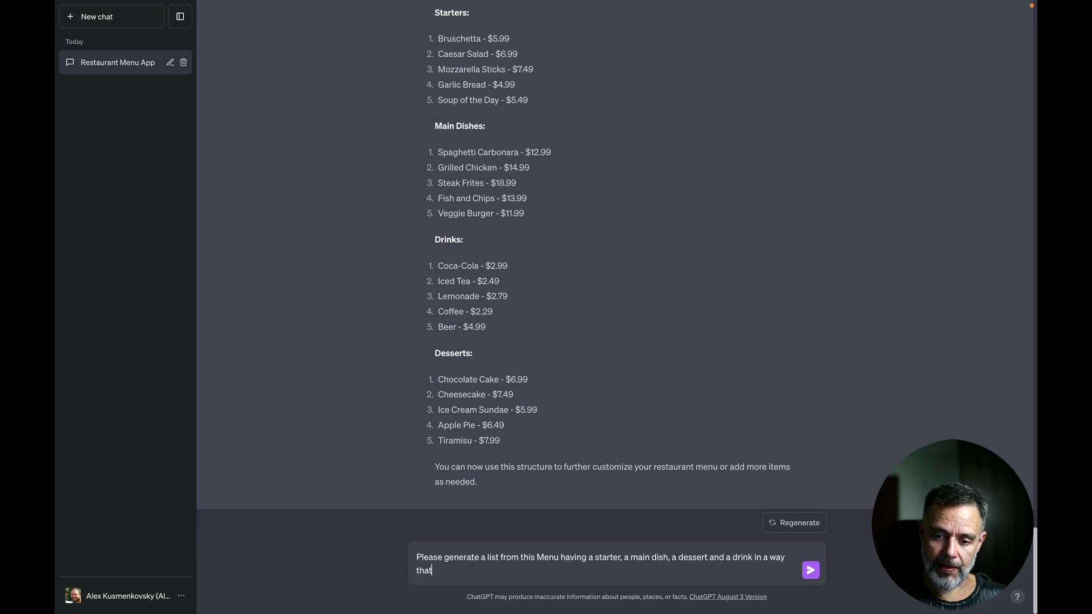
type("the price is th")
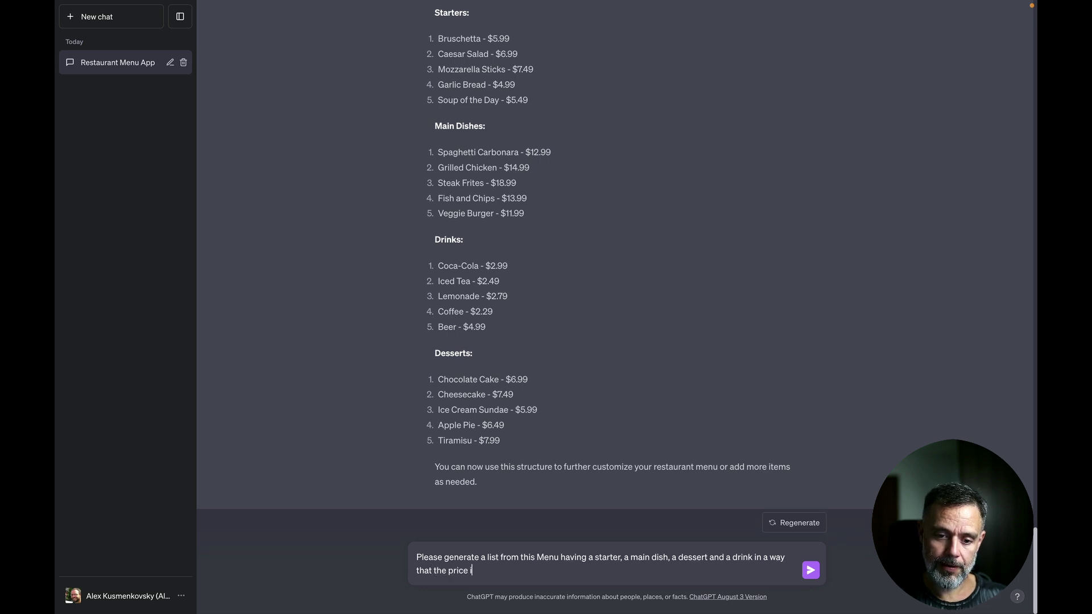
key("BackSpace")
key("BackSpace")
type("at the price is")
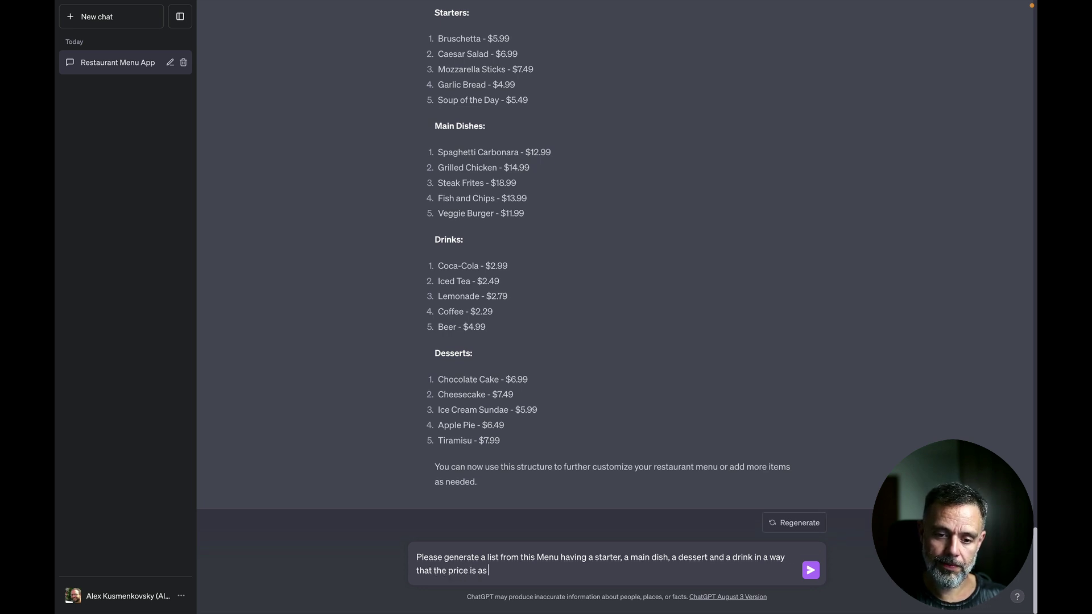
type(" as low as")
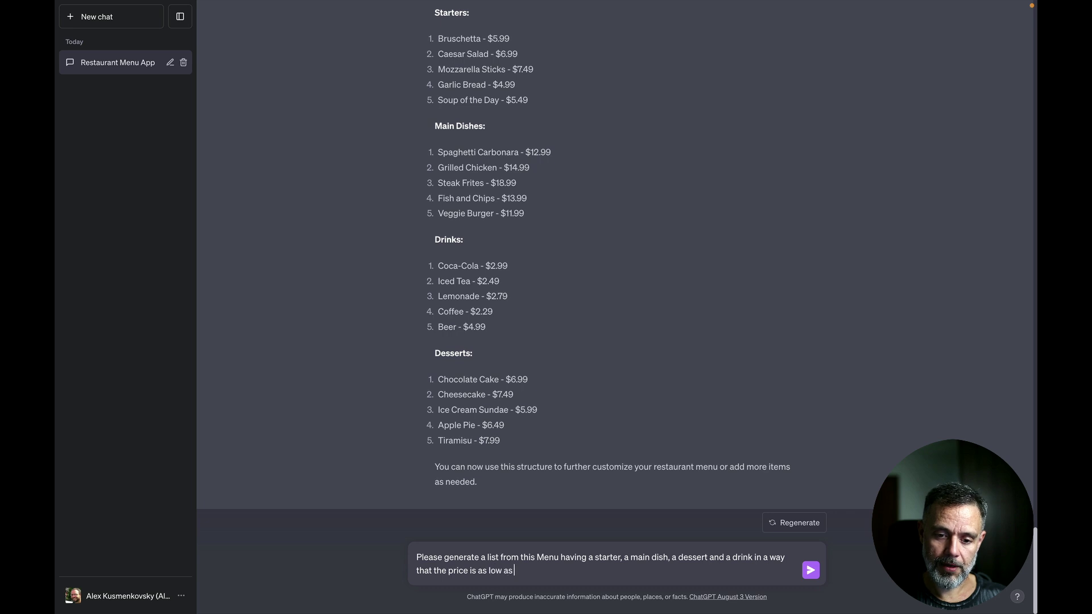
type(" possible.")
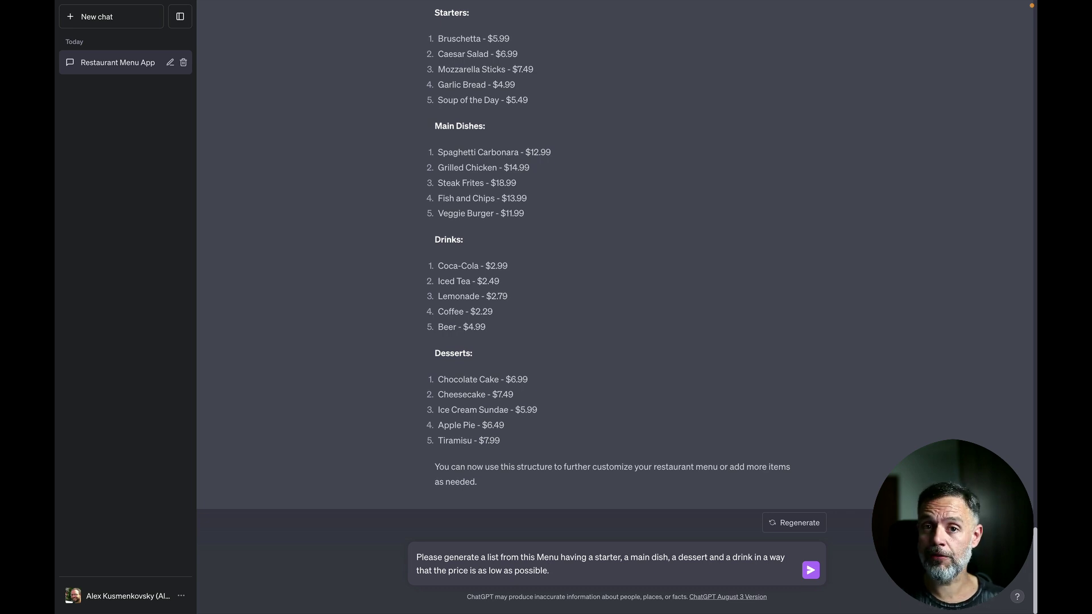
key("Return")
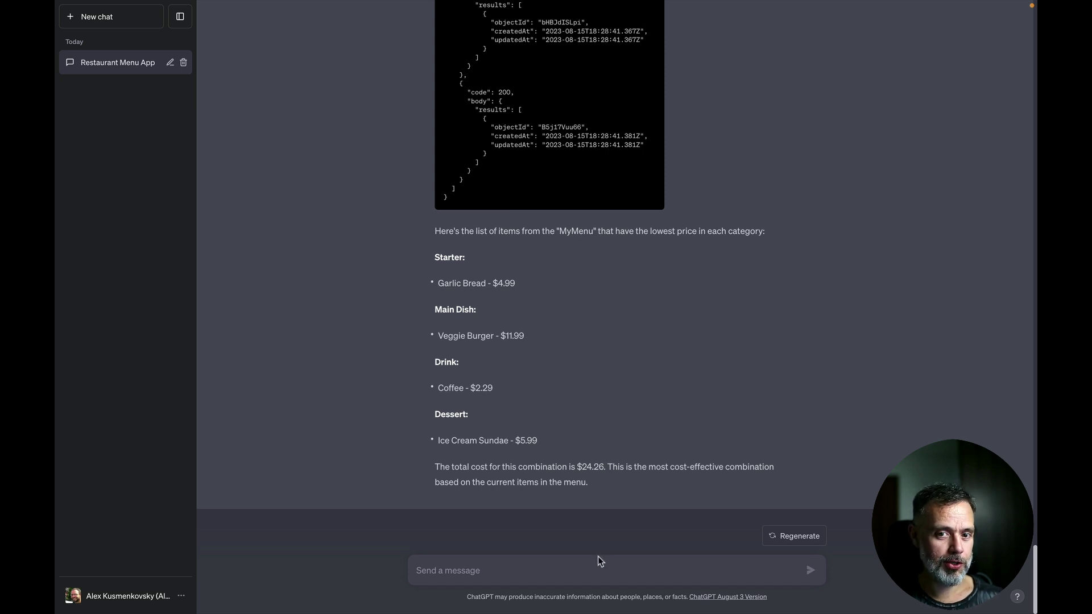
- Ask ChatGPT for a menu option with the highest possible price in each section
left_click(583, 568)
type("PO")
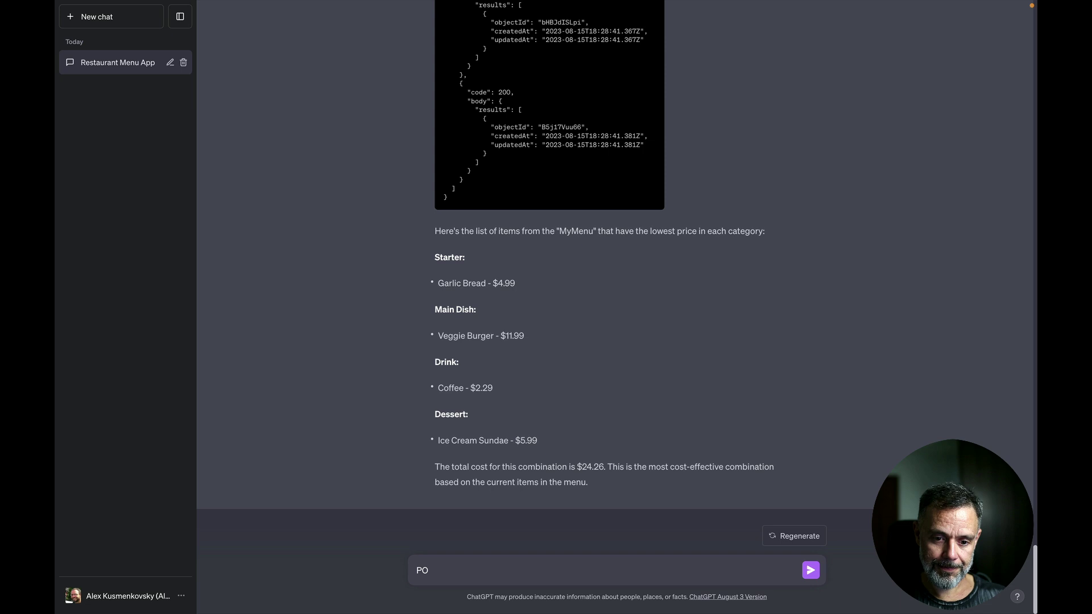
key("BackSpace")
type("lease let")
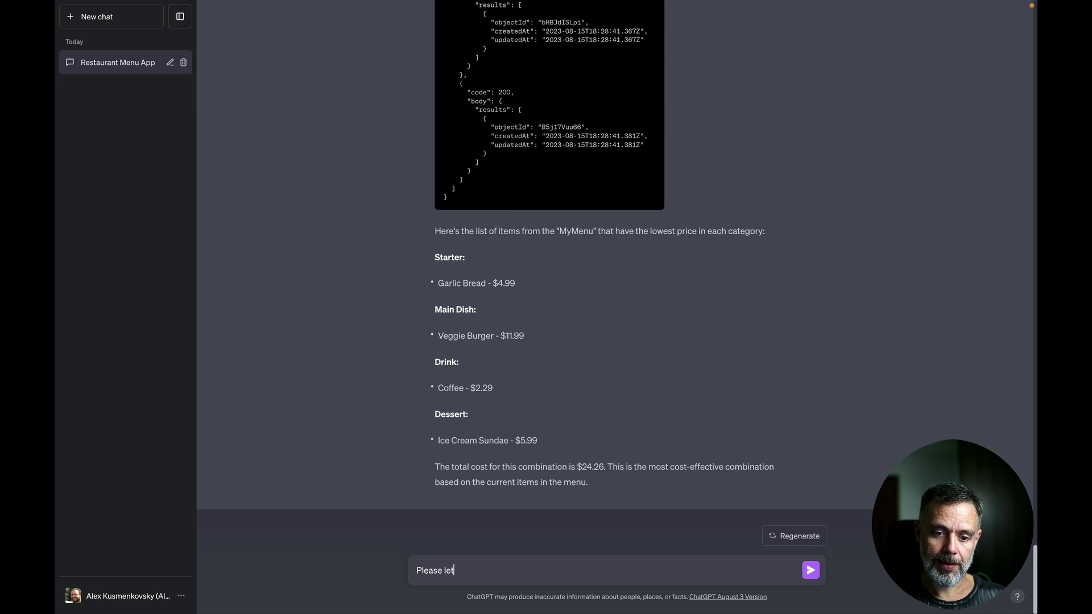
key("BackSpace")
key("BackSpace")
key("BackSpace")
type("gene")
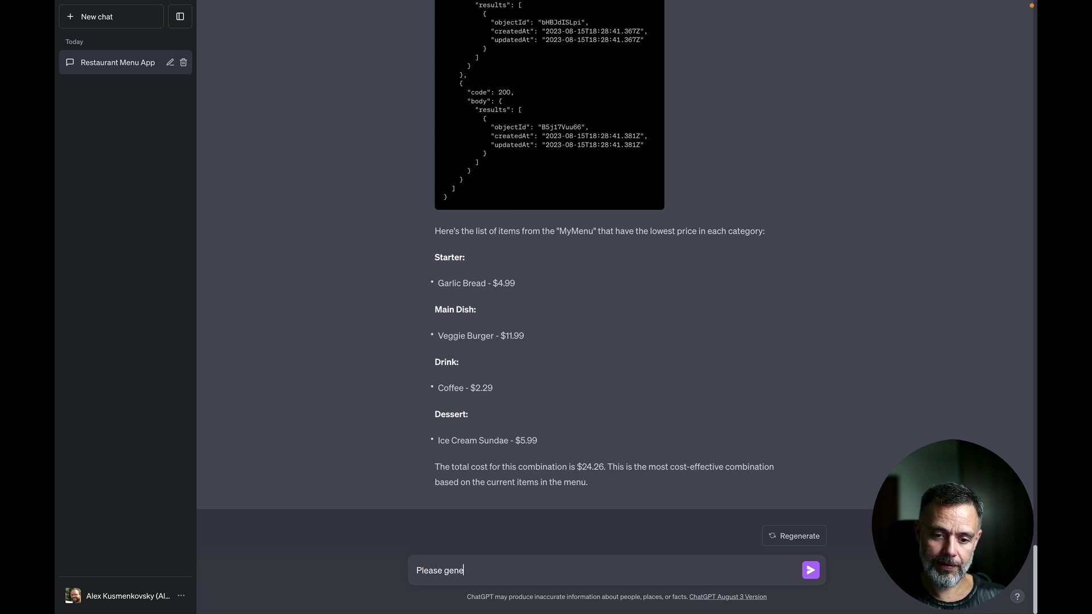
type("rate an op")
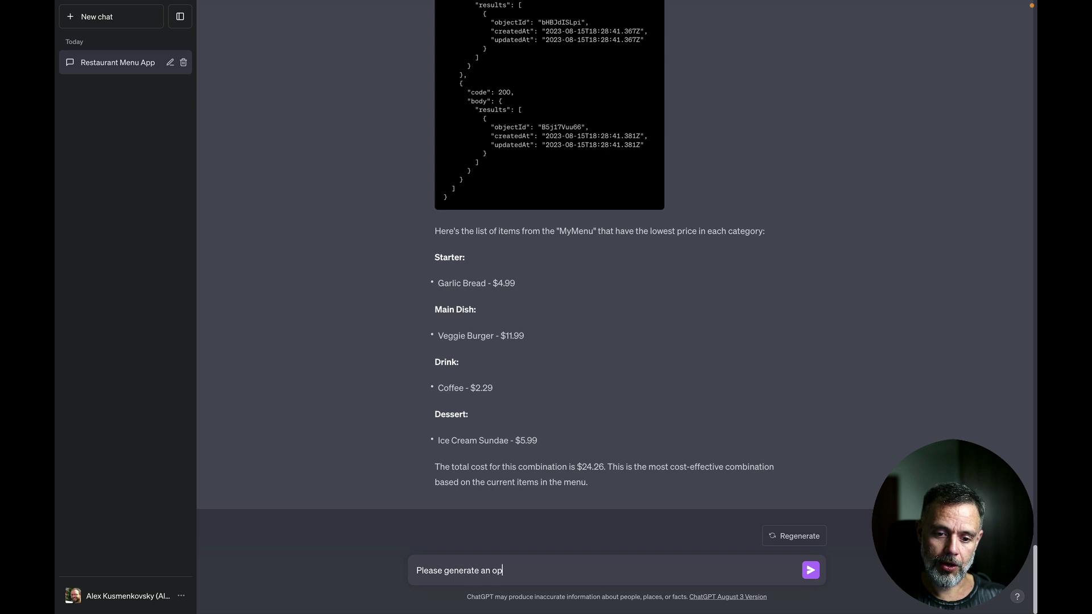
type("tion with t")
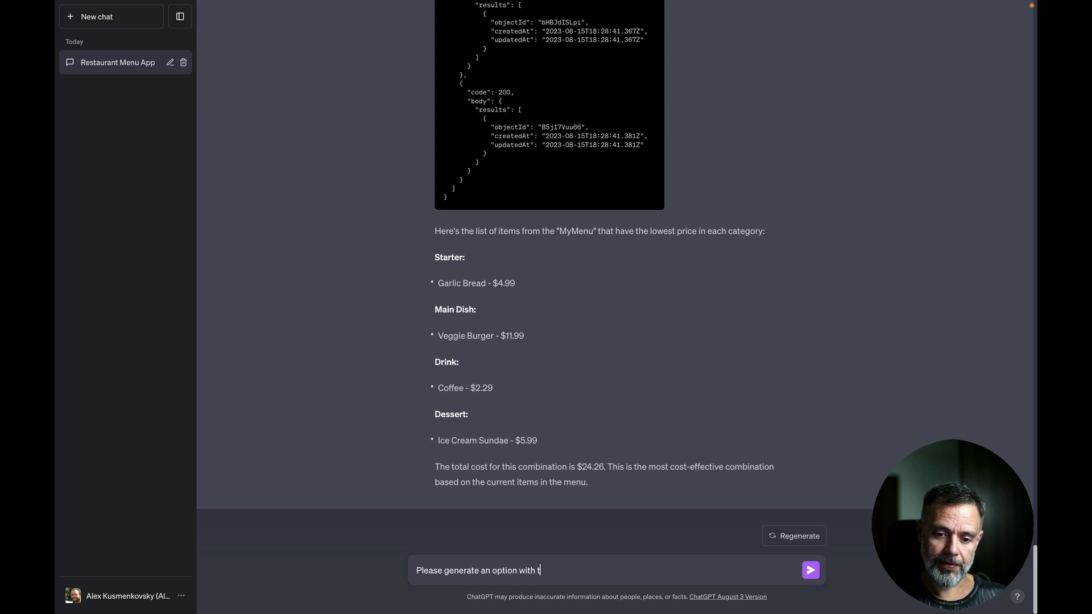
type("he highest possi")
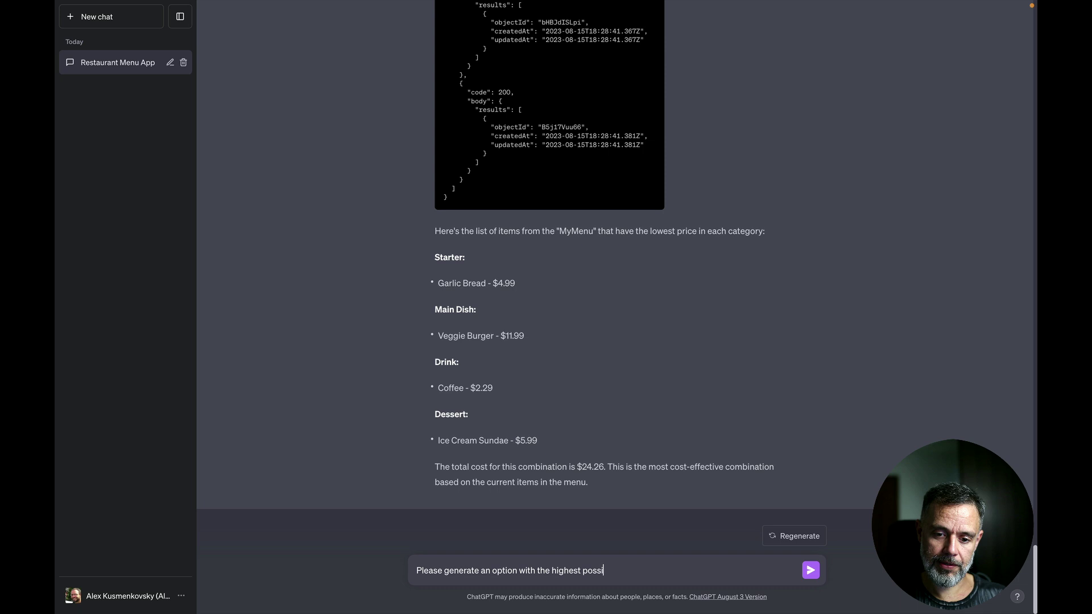
type("ble prices fo")
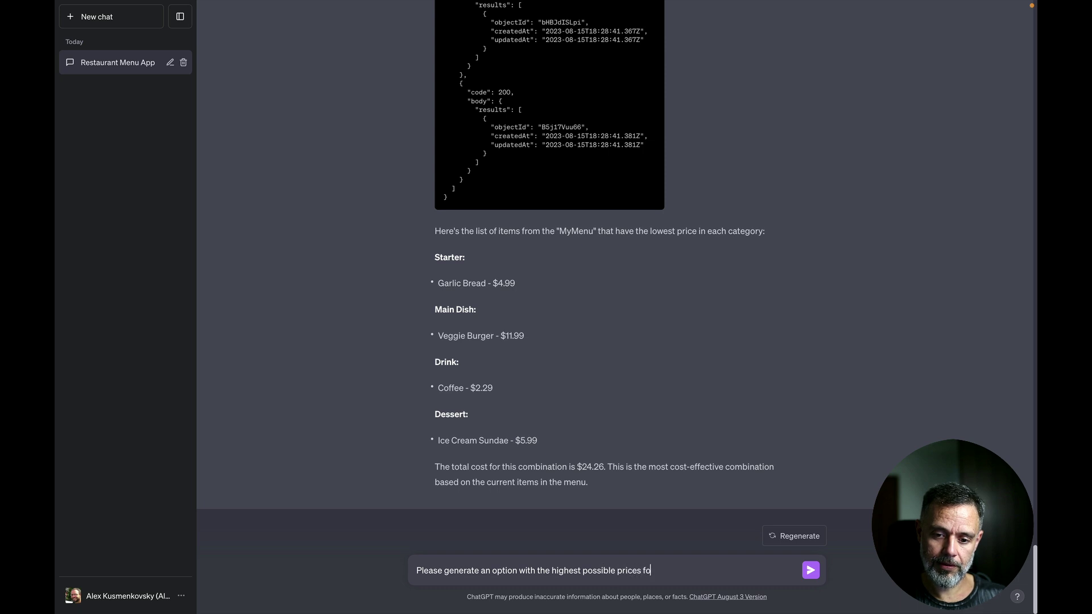
type("r each sec")
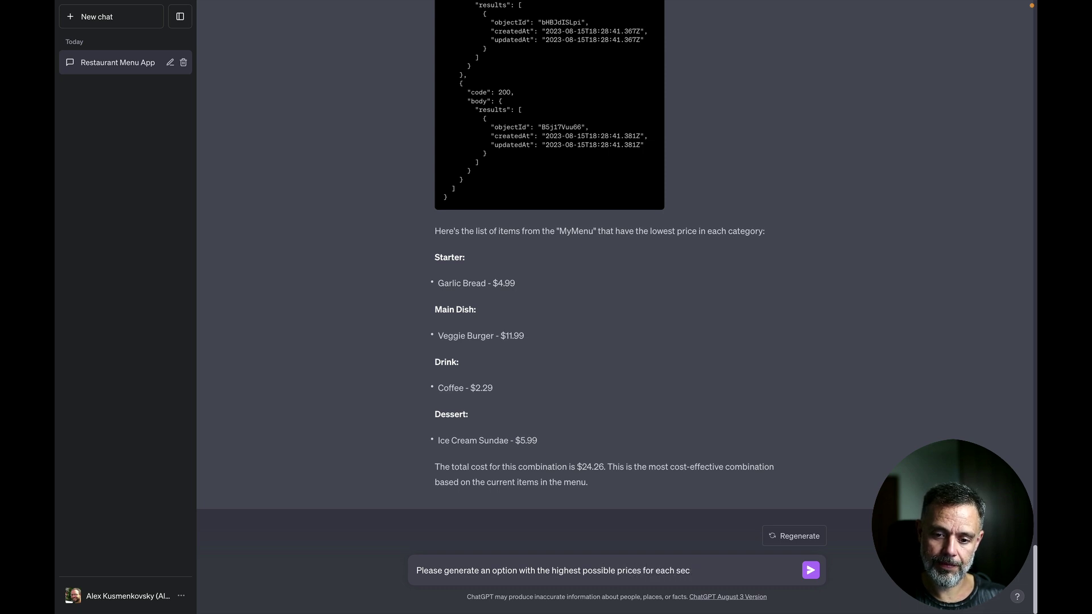
type("ittion.")
key("Return")
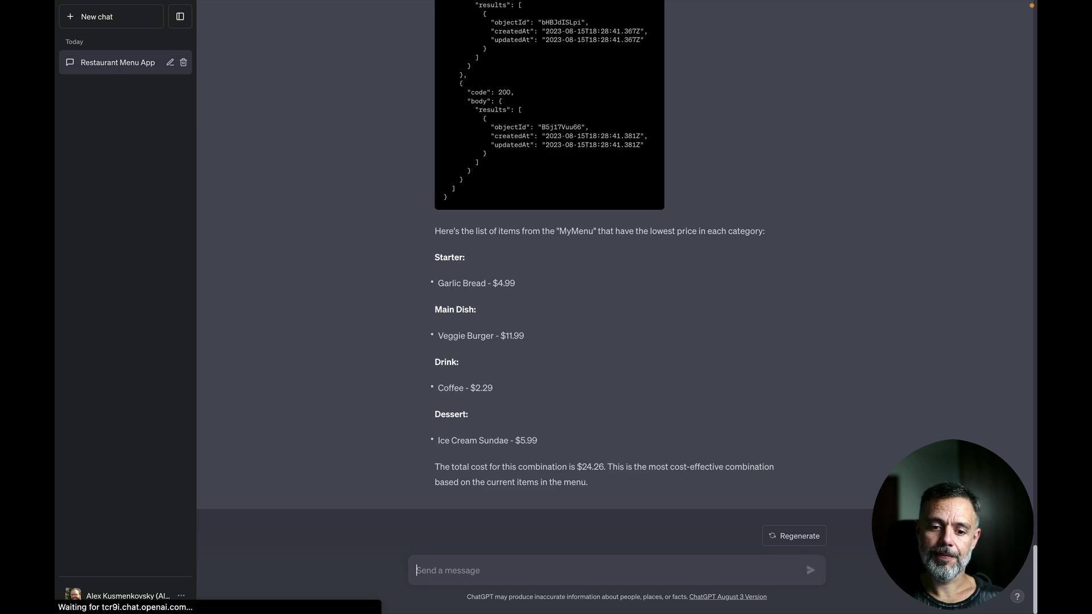